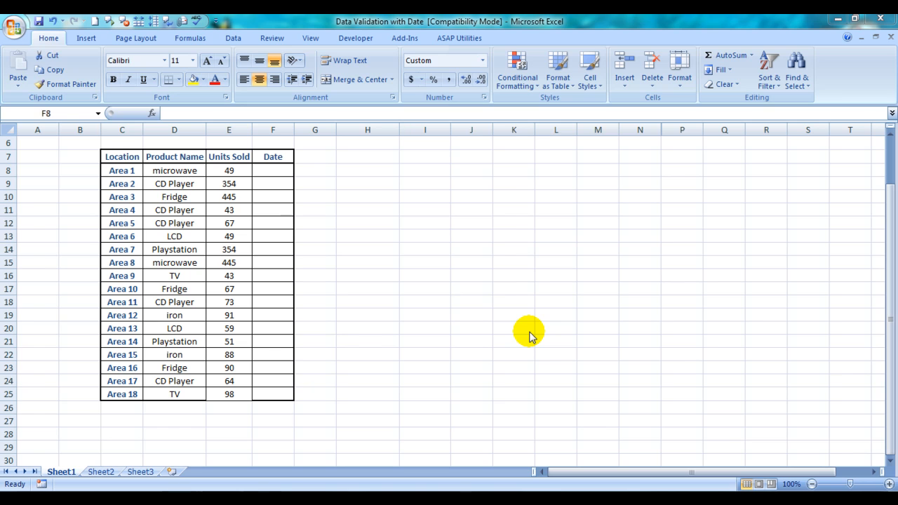
Examine the sales table's Units Sold values and its empty Date column.
left_click(402, 214)
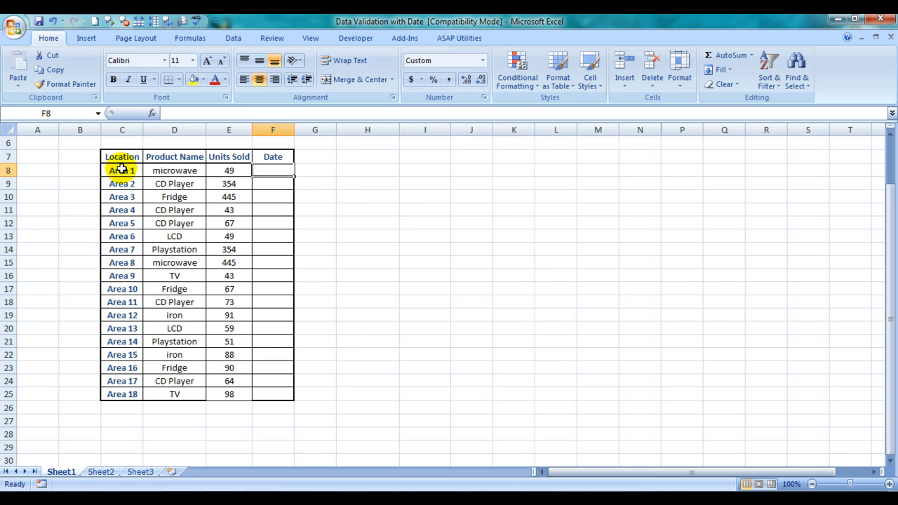
left_click(888, 136)
left_click(888, 136)
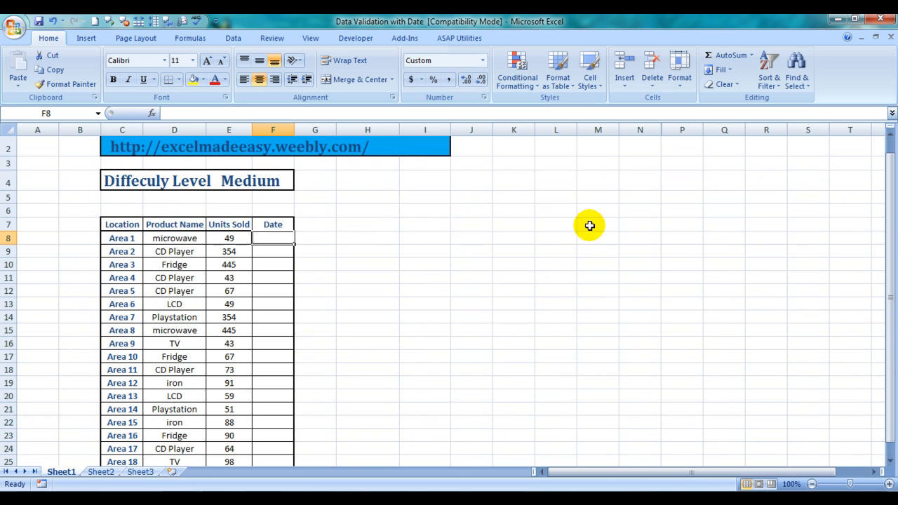
mouse_move(888, 181)
left_mouse_down()
mouse_move(890, 205)
mouse_move(885, 198)
left_mouse_up()
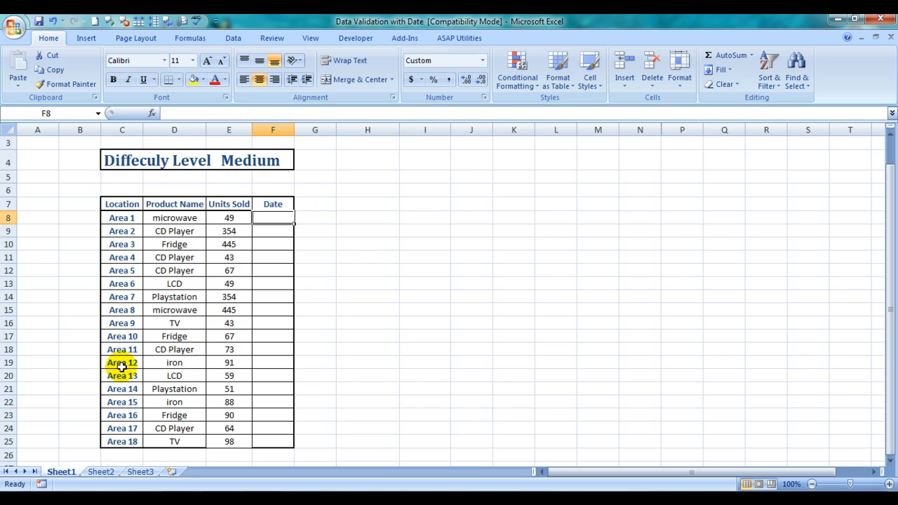
left_click(229, 226)
key("Down")
key("Down")
key("Down")
key("Down")
key("Down")
key("Down")
key("Down")
key("Down")
key("Down")
key("Down")
key("Down")
key("Down")
key("Down")
key("Down")
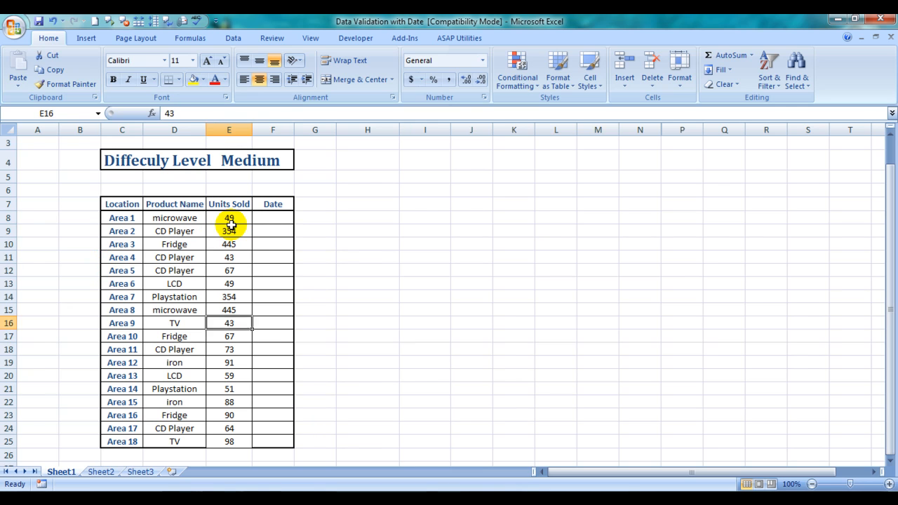
left_click(268, 222)
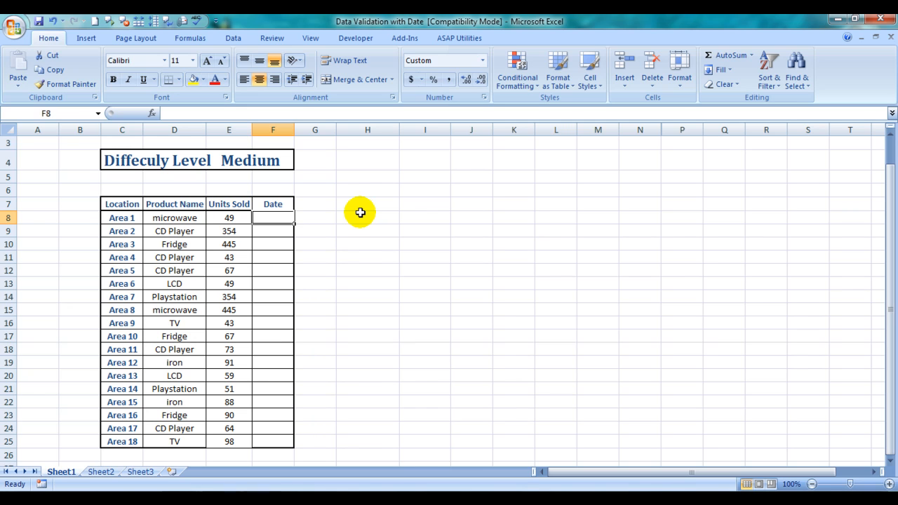
left_click(234, 39)
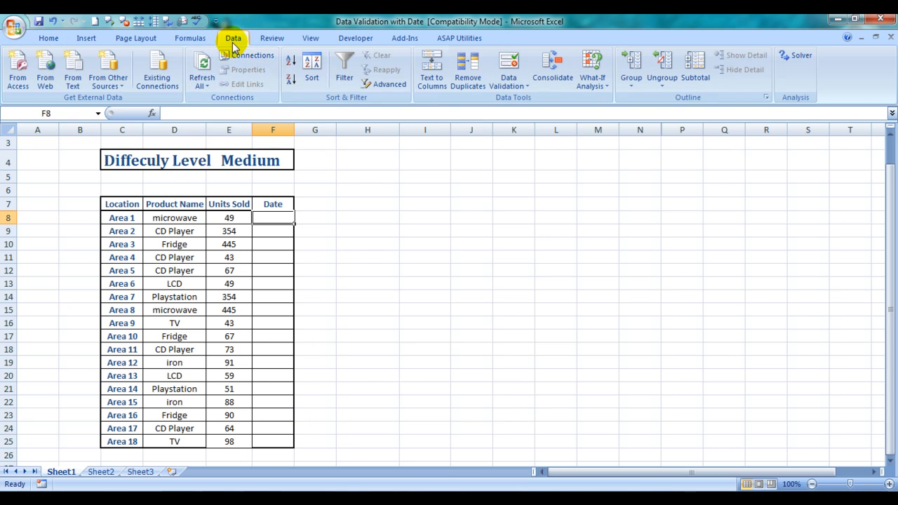
left_click(517, 86)
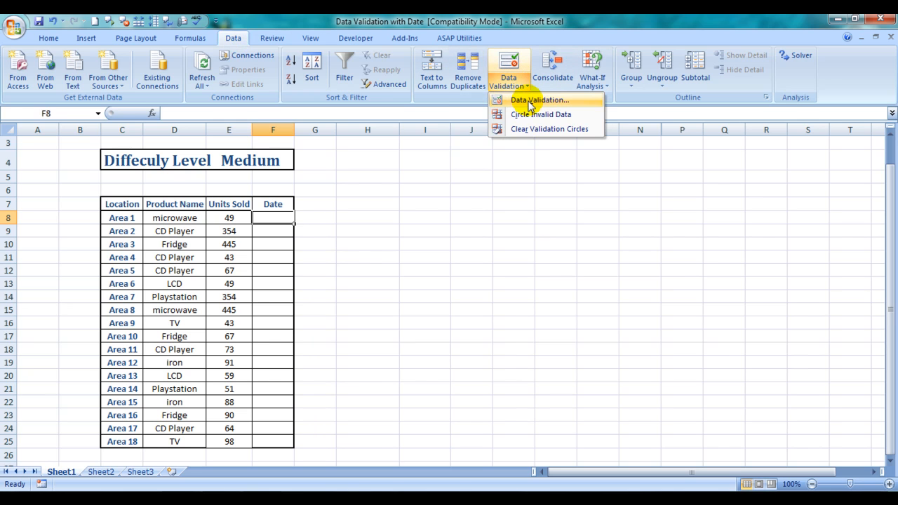
left_click(531, 102)
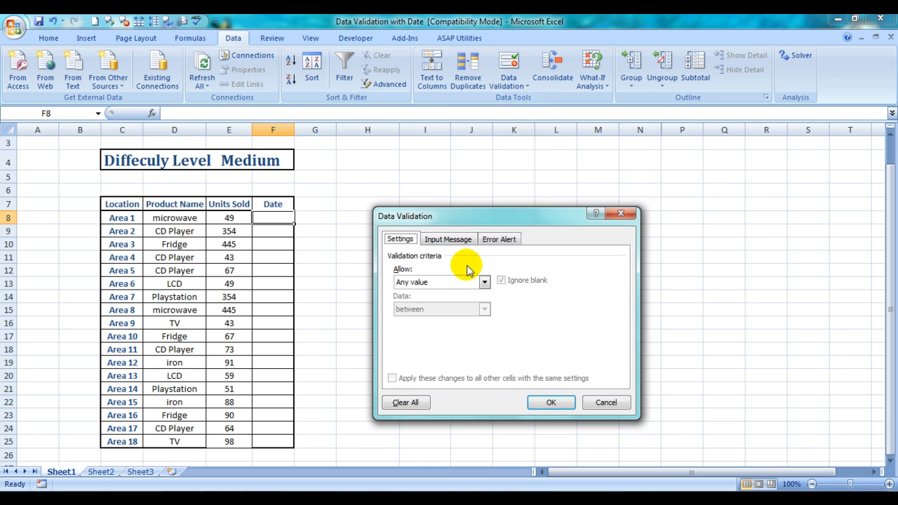
left_click(621, 212)
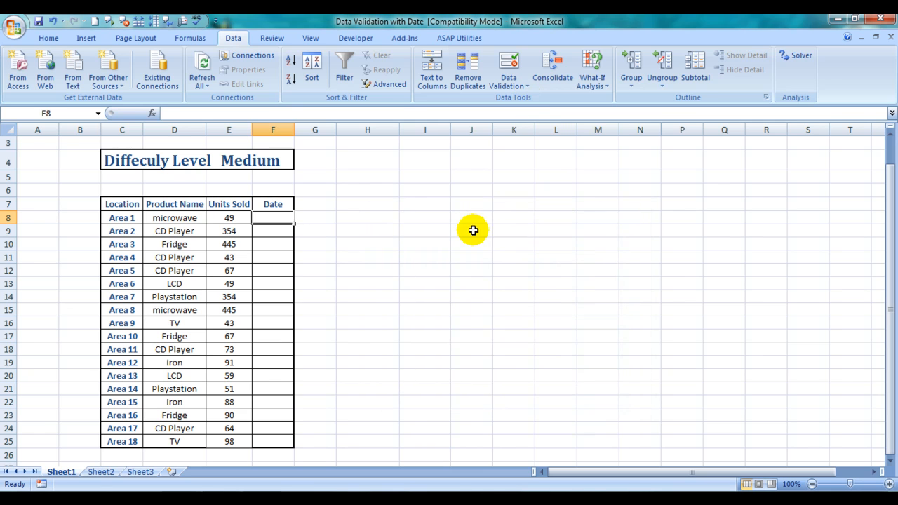
left_click(469, 230)
key("Left")
key("Left")
key("Left")
key("Left")
key("Up")
key("Down")
left_click(274, 219)
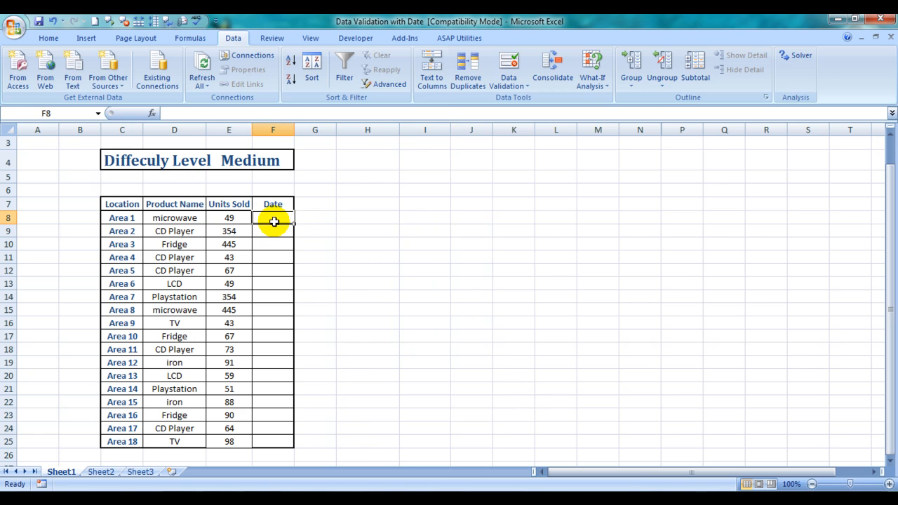
left_click(285, 232)
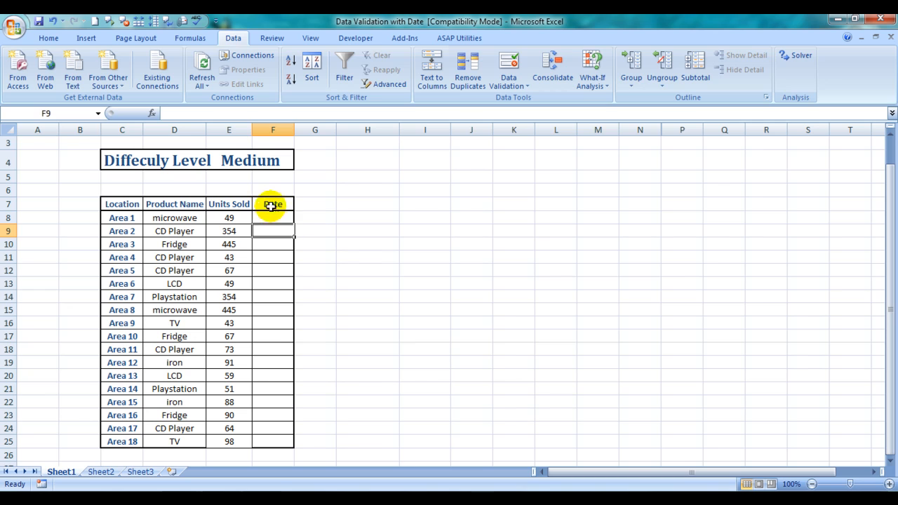
left_click(271, 214)
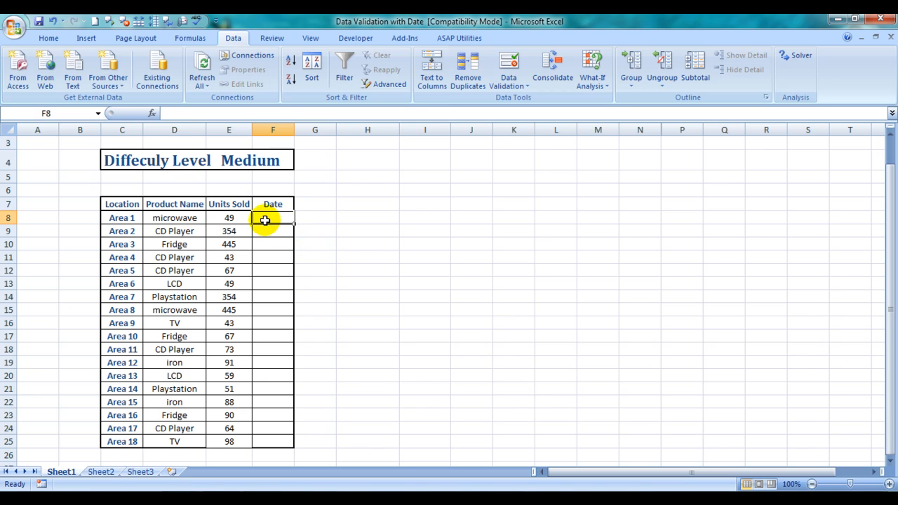
left_click_drag(285, 222, 281, 441)
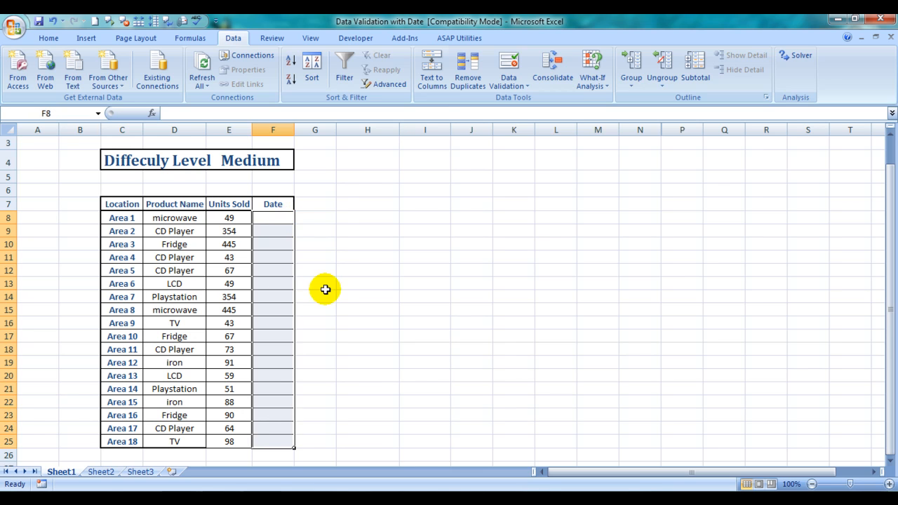
Start a data validation rule on cell F8, the first Date cell, that allows only Date values.
left_click(337, 270)
key("Left")
key("Up")
key("Up")
key("Up")
key("Left")
key("Up")
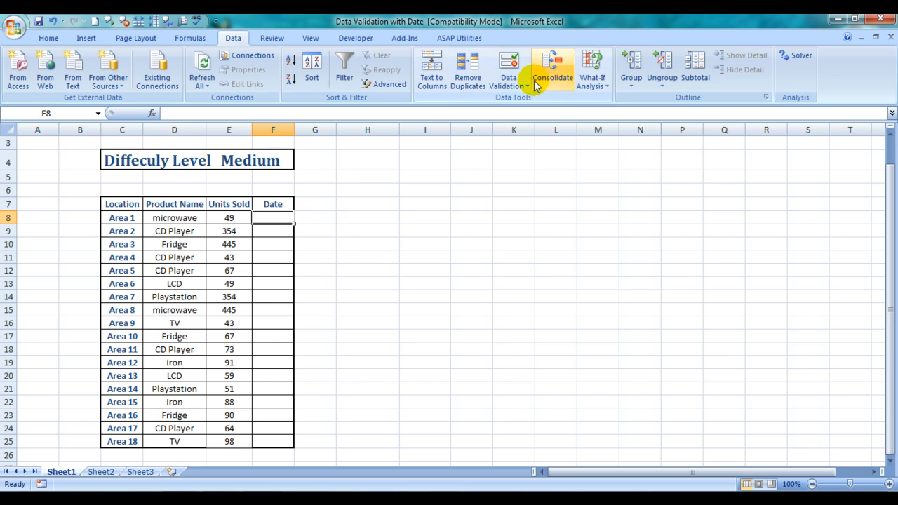
left_click(508, 84)
left_click(527, 99)
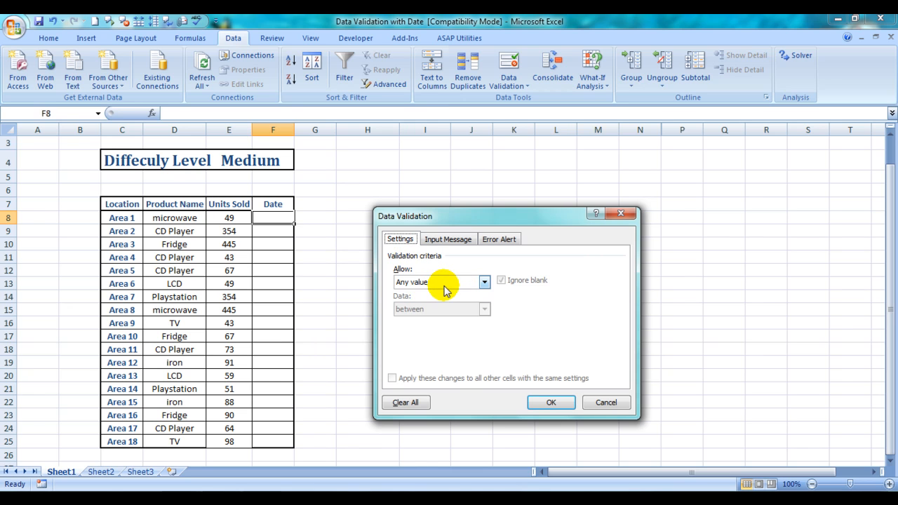
left_click(484, 281)
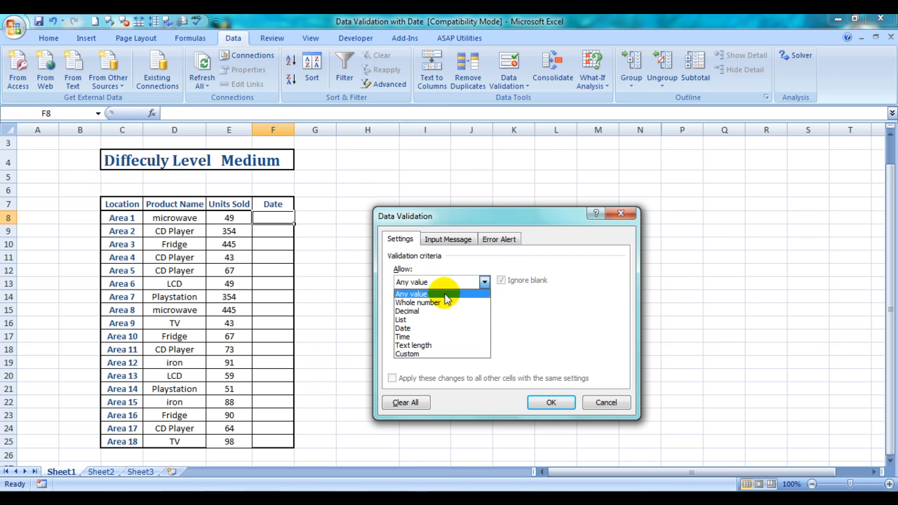
left_click(411, 328)
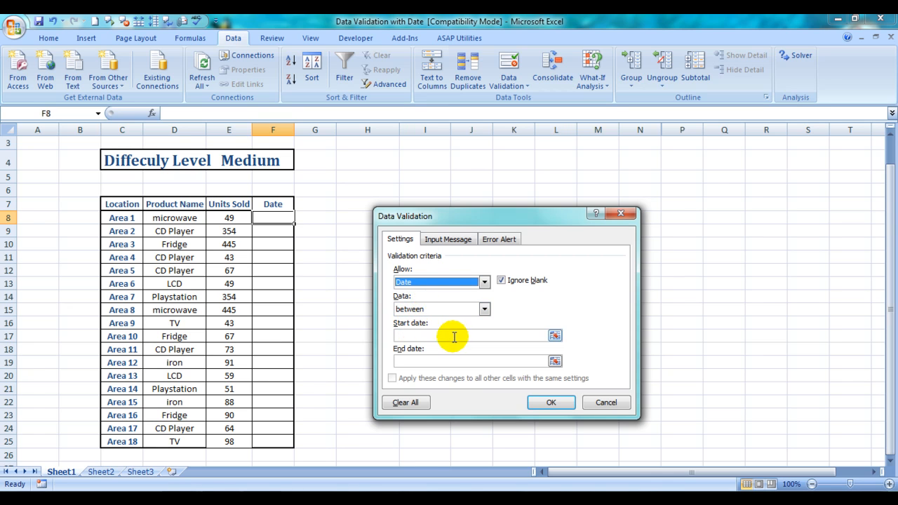
left_click(423, 337)
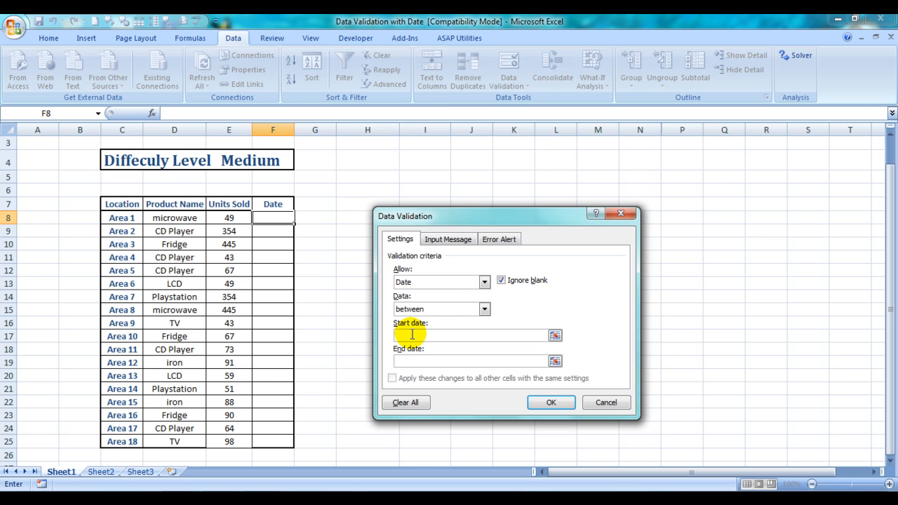
left_click(555, 337)
left_click(425, 190)
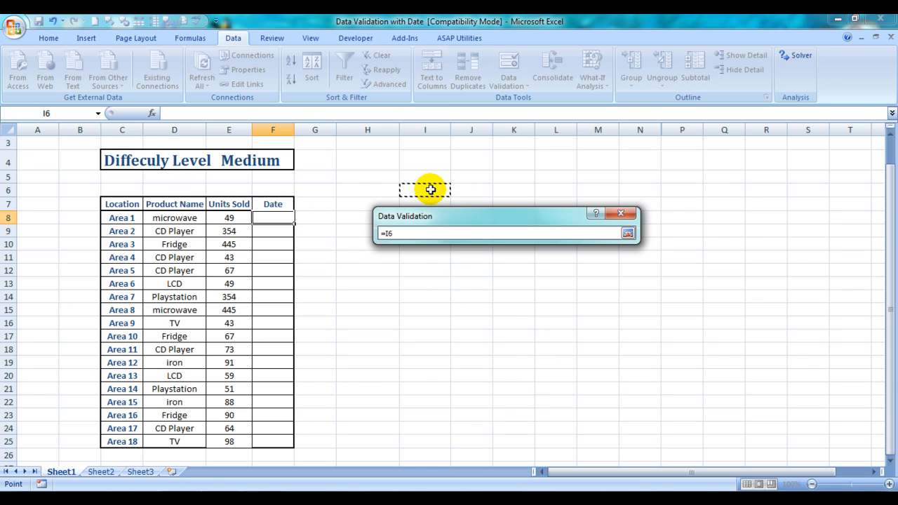
left_click(622, 215)
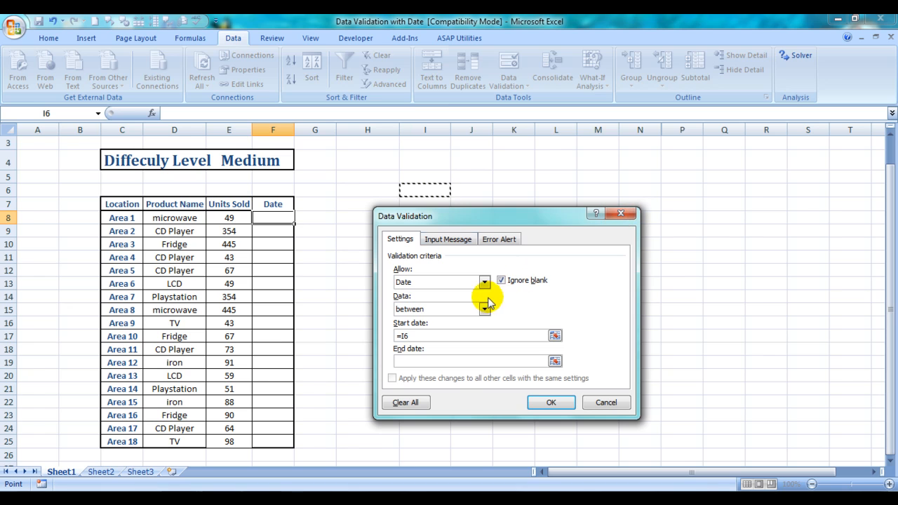
left_click(437, 332)
key("BackSpace")
key("BackSpace")
key("BackSpace")
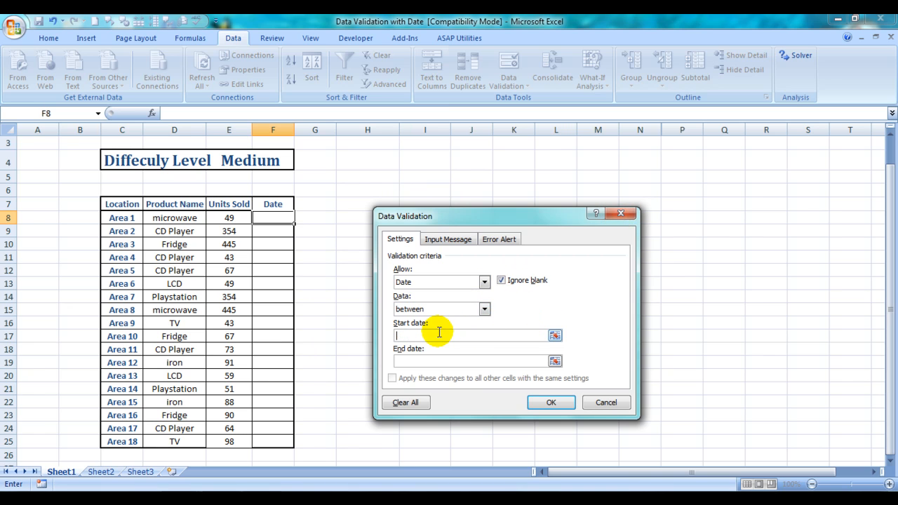
Enter 12/1/2011 as the start date of the validation rule.
type("12/1/2011")
Try to apply the validation rule with 12/14/2011 as the end date.
left_click(407, 361)
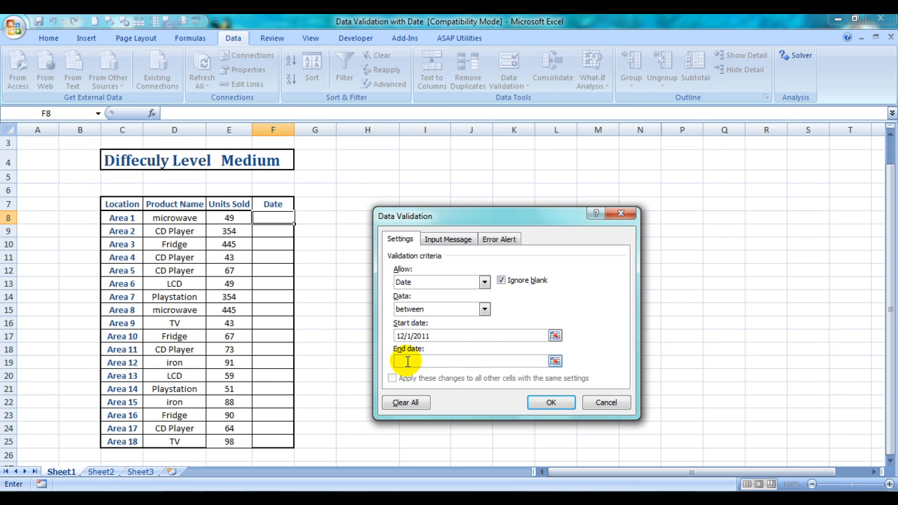
type("12/3")
type("4/")
type("2100")
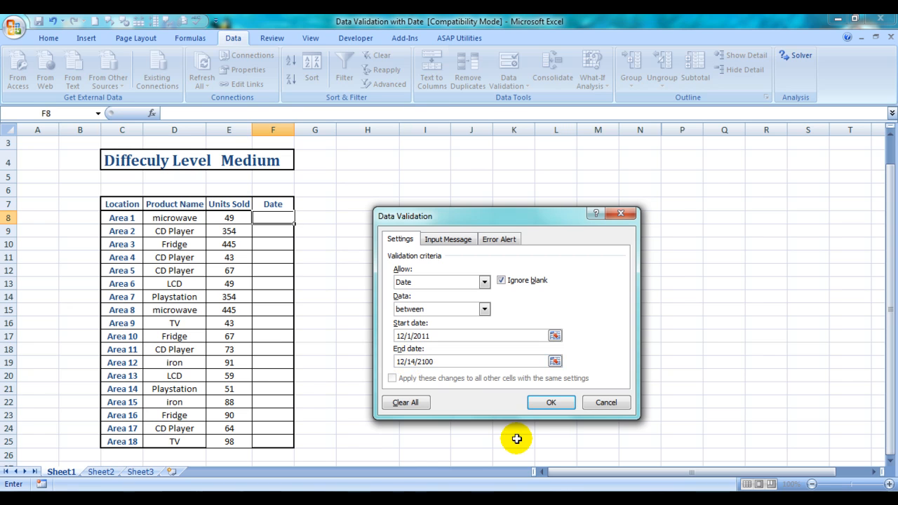
key("BackSpace")
key("BackSpace")
key("BackSpace")
type("011")
left_click(547, 402)
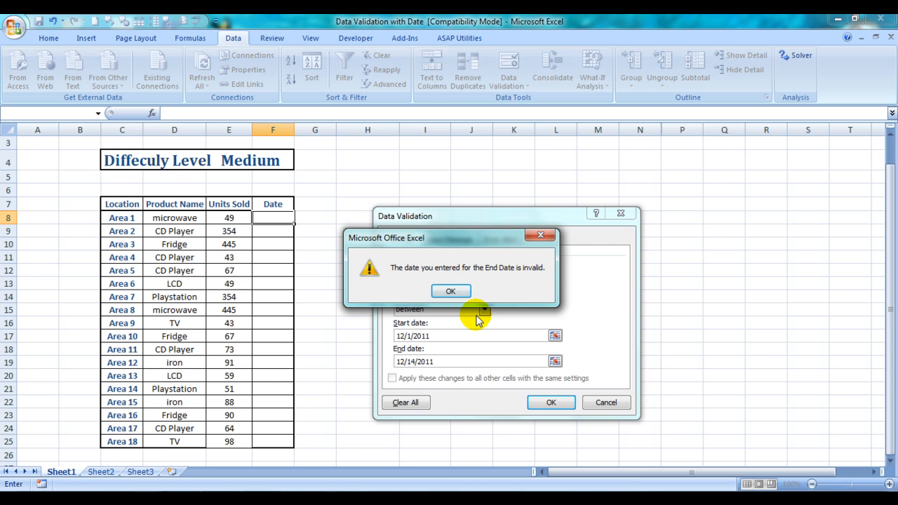
left_click(451, 292)
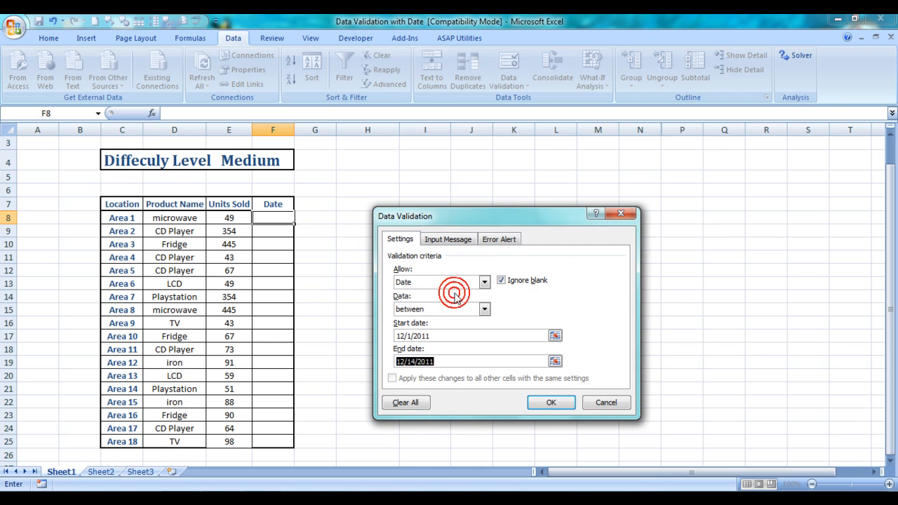
Replace the validation rule's end date with 14/12/11 in day/month/year order.
left_click(449, 362)
key("BackSpace")
key("BackSpace")
key("BackSpace")
key("BackSpace")
key("BackSpace")
key("BackSpace")
key("BackSpace")
key("BackSpace")
key("BackSpace")
key("BackSpace")
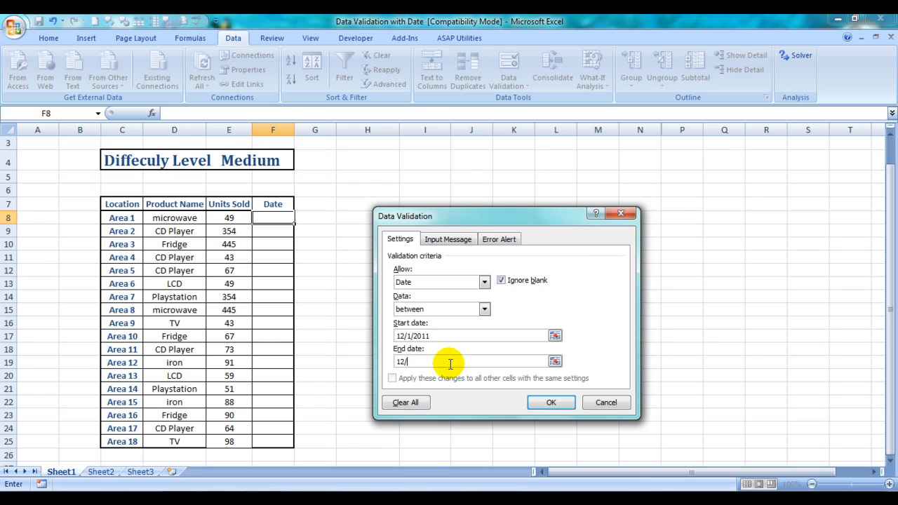
type("14/12/11")
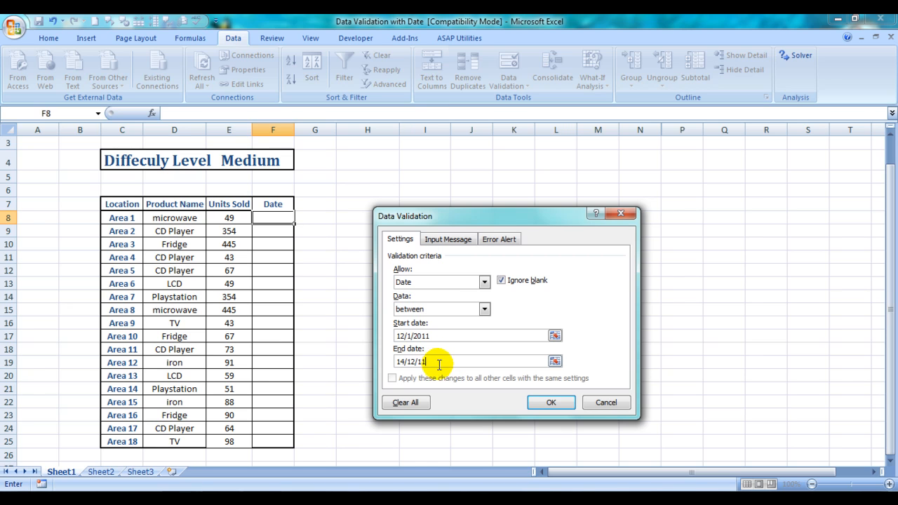
Set the validation rule's start date to 1/12/11 and apply the rule to cell F8.
key("BackSpace")
key("BackSpace")
key("BackSpace")
key("BackSpace")
key("BackSpace")
key("BackSpace")
key("BackSpace")
key("BackSpace")
key("BackSpace")
type("1/")
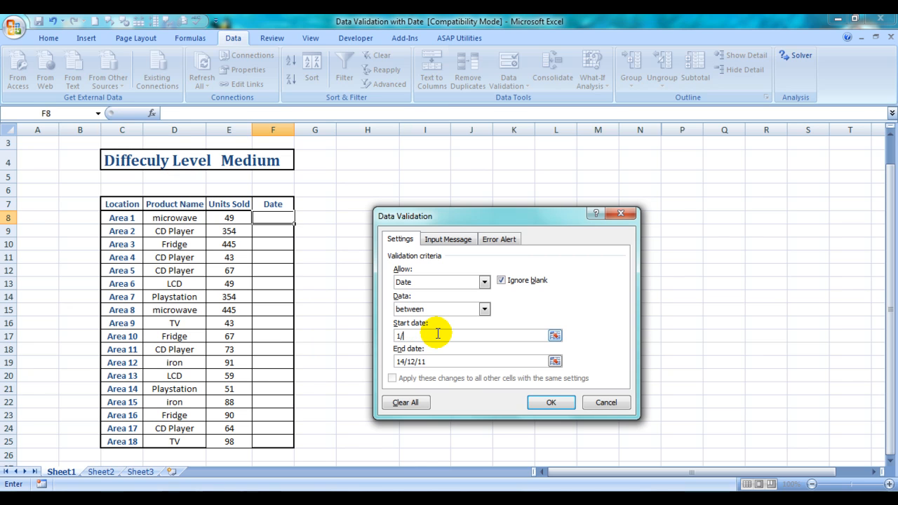
type("12/11")
key("Return")
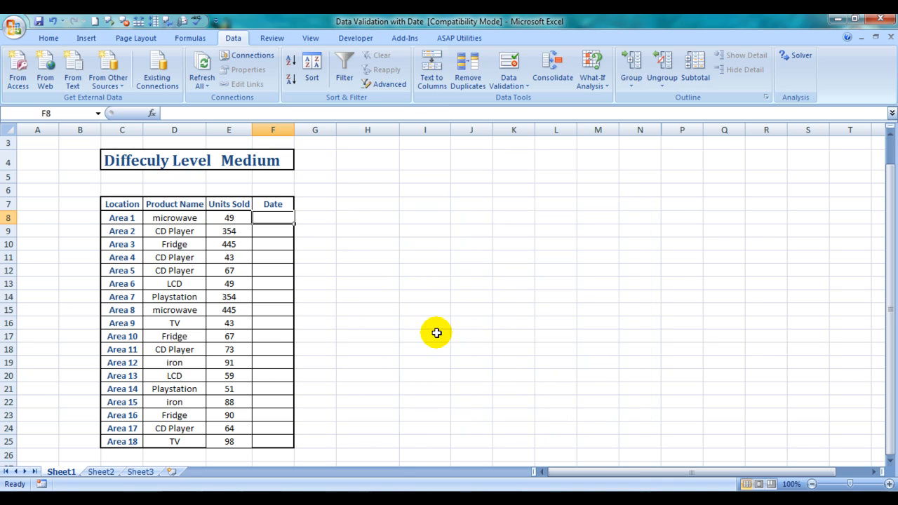
Test the validation rule by entering 15/12/11 in cell F8, and choose to retry the entry.
left_click(280, 230)
left_click(280, 219)
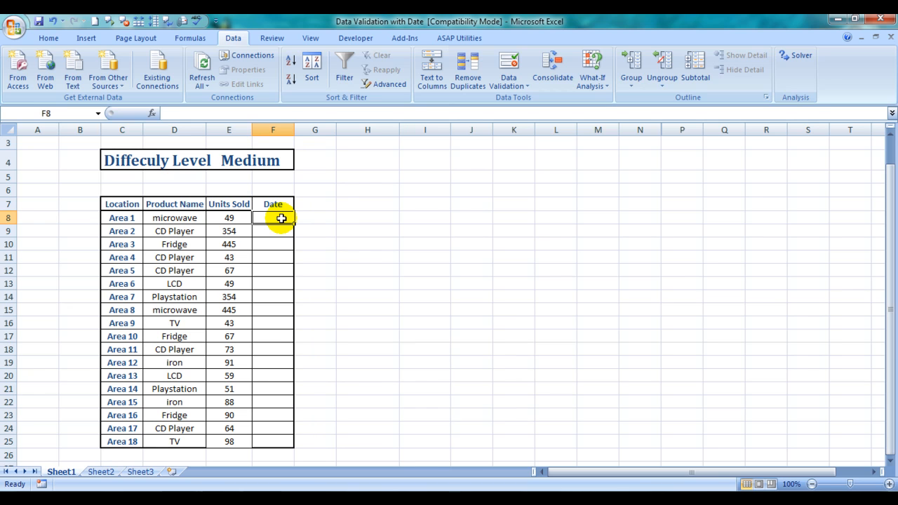
type("1")
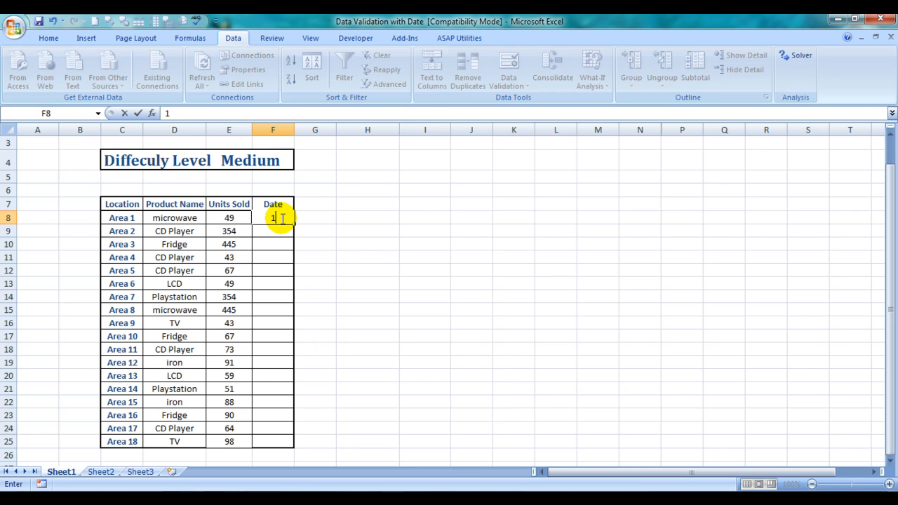
type("5/12/11")
key("Return")
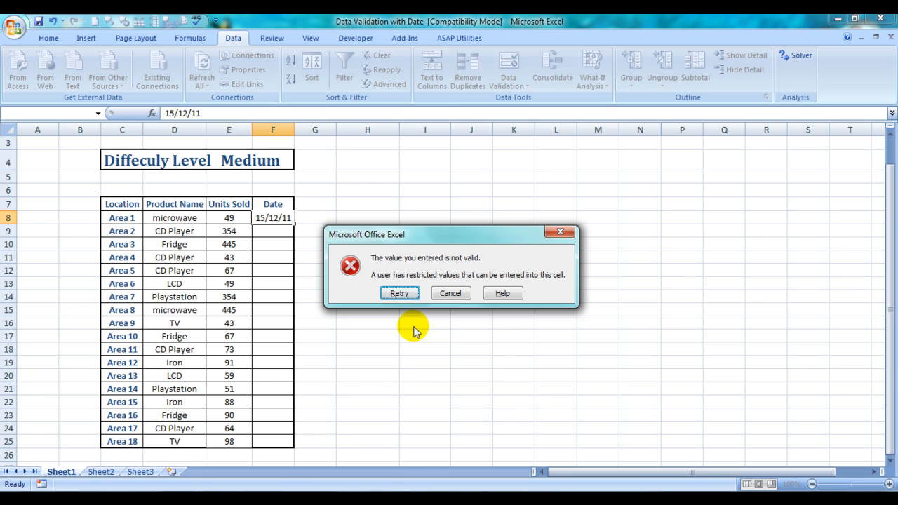
left_click(399, 294)
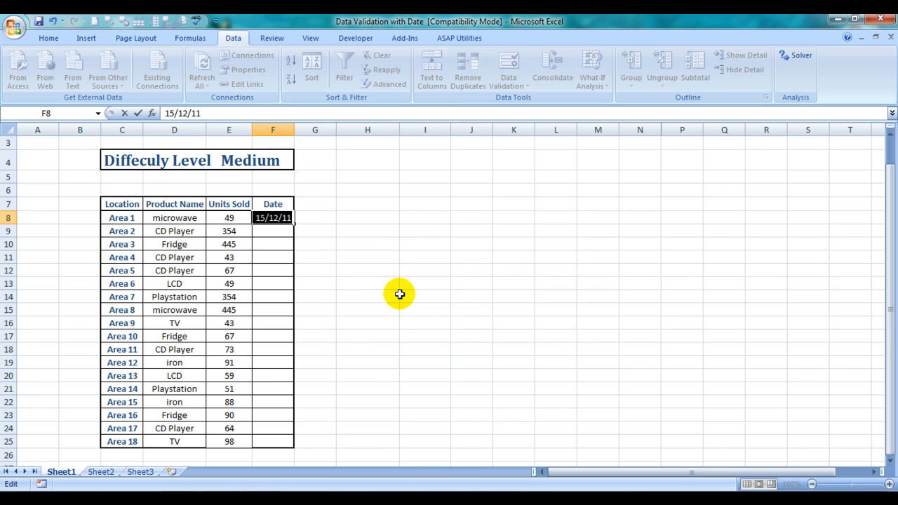
Enter the date 14/12/11 in cell F8 and select cell F9.
type("1")
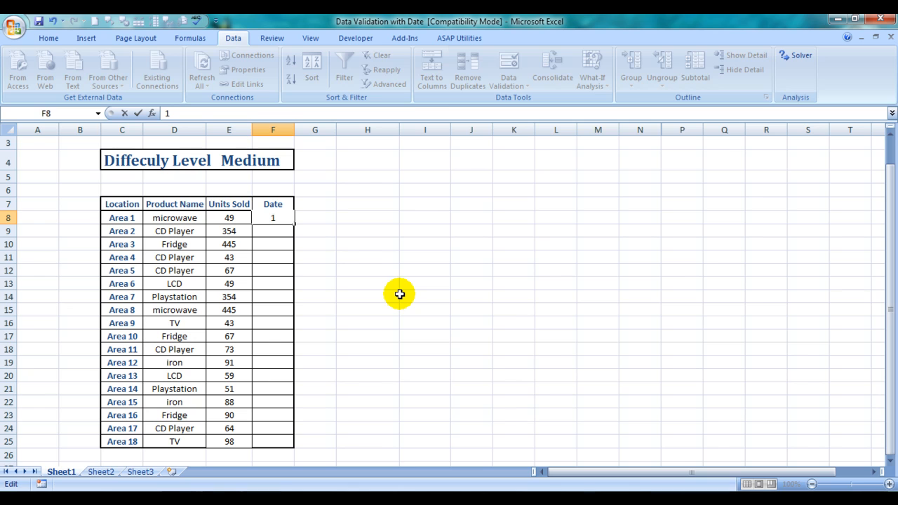
type("4/12/11")
key("Return")
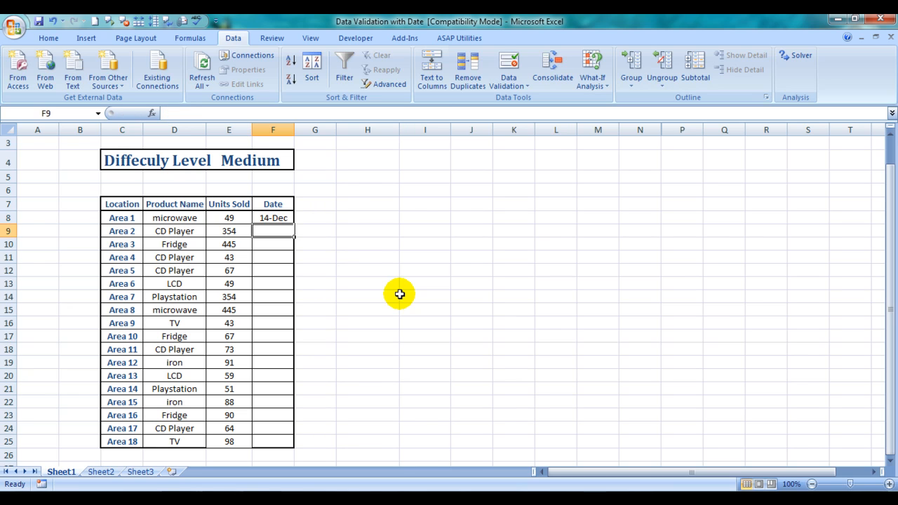
left_click(278, 226)
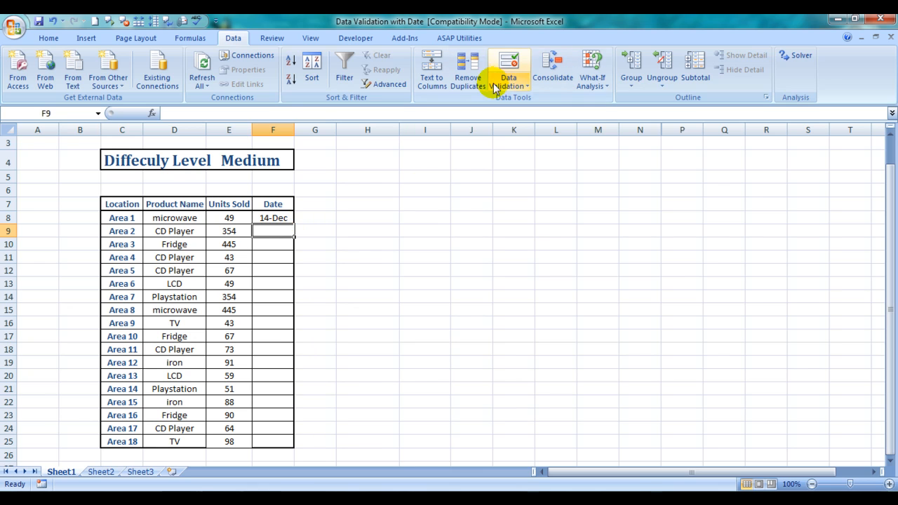
Set cell F9's data validation to allow only dates that are not between two limits.
left_click(516, 79)
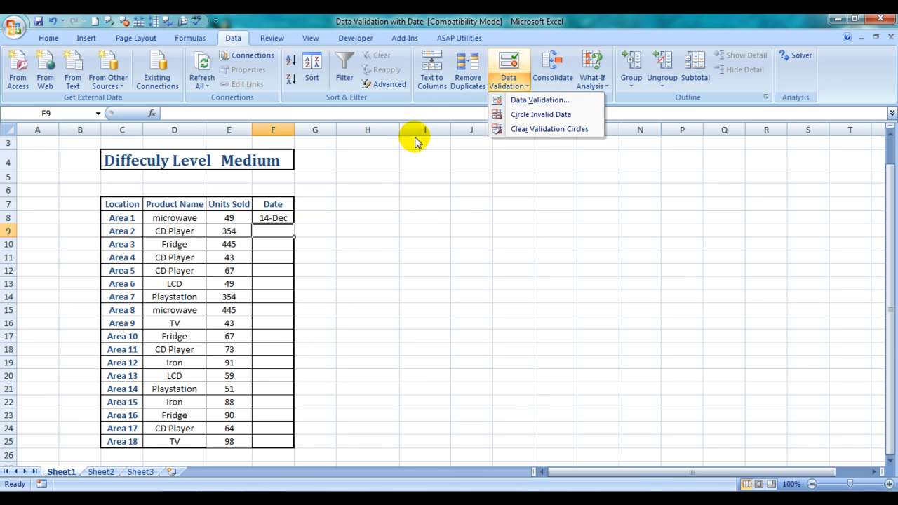
left_click(537, 100)
left_click(484, 282)
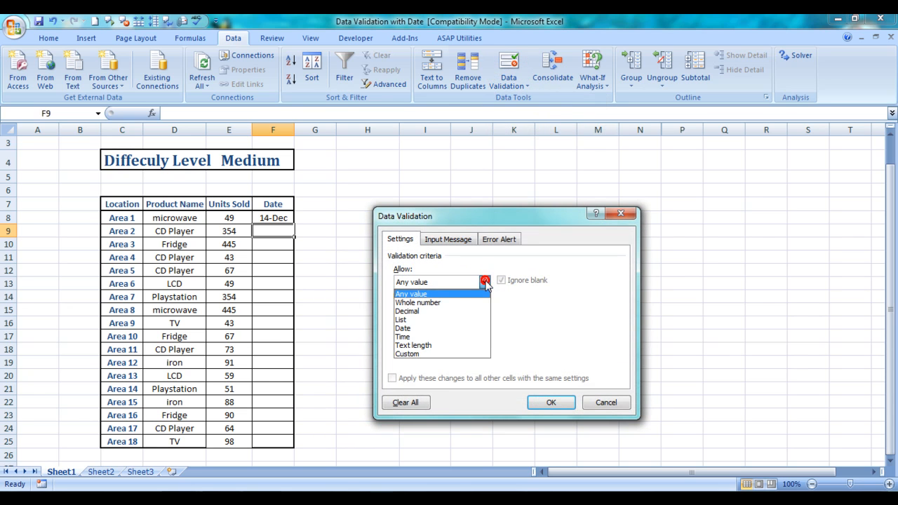
left_click(407, 328)
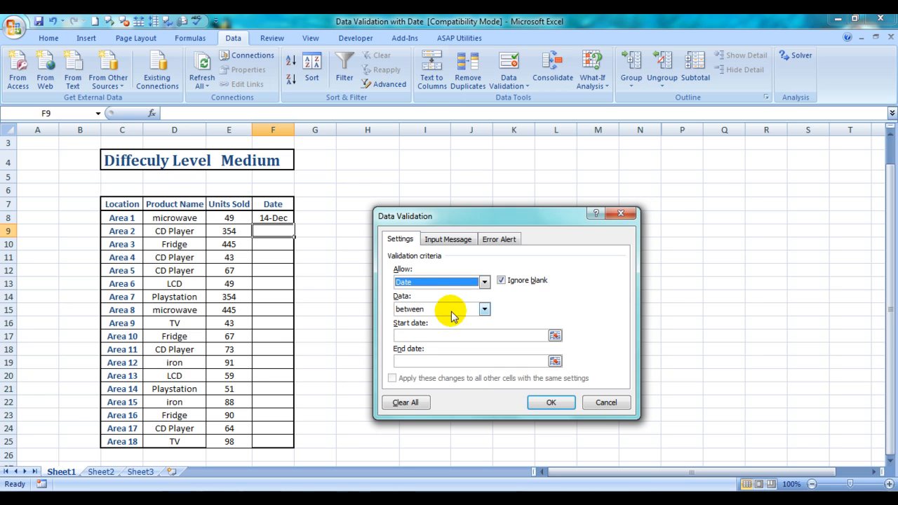
left_click(485, 309)
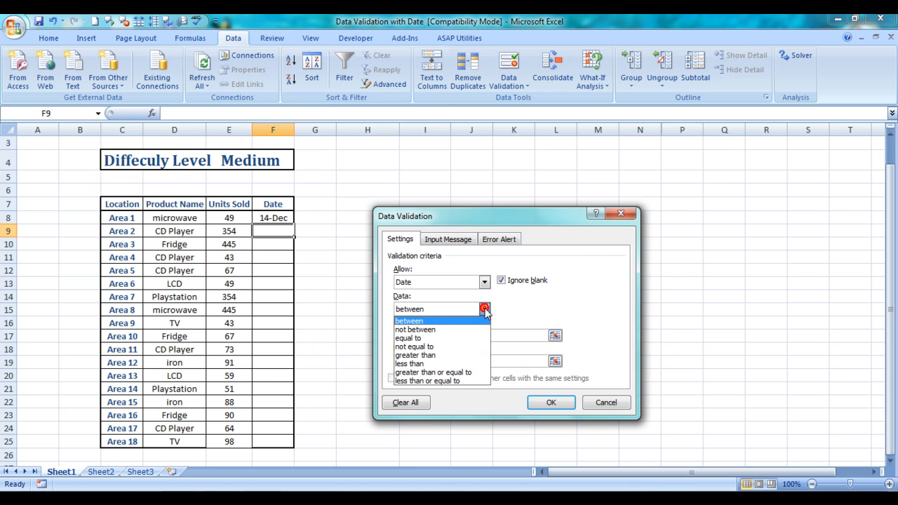
left_click(439, 330)
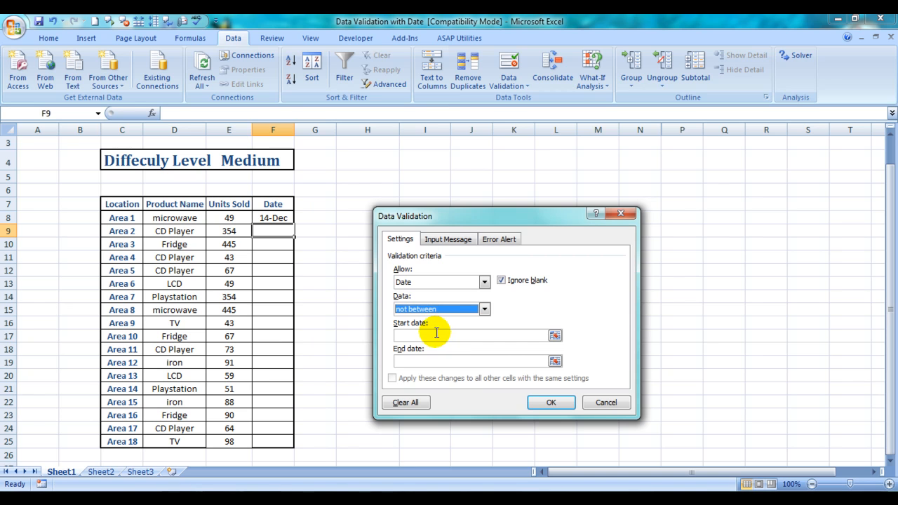
Set the rule's start date to 15/12/11 and end date to 17/12/11, and apply it to cell F9.
left_click(403, 334)
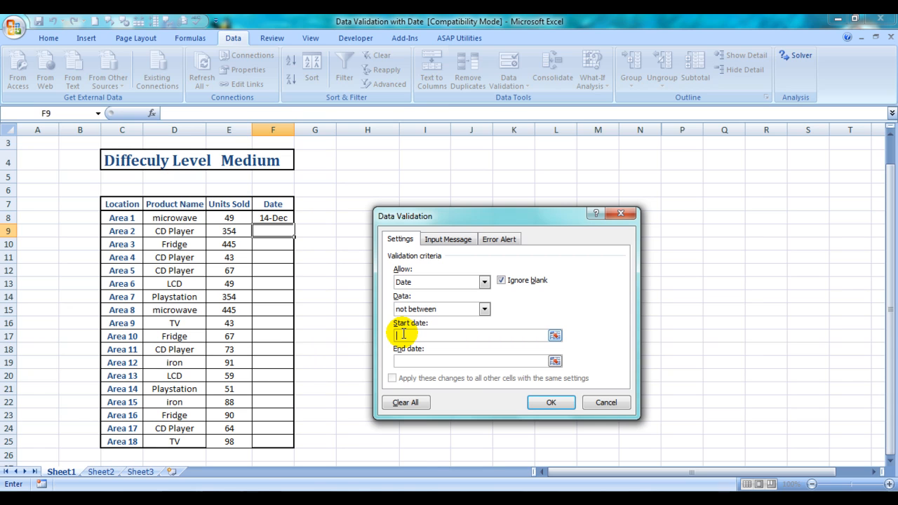
type("15/12/11")
key("Tab")
type("17/12./11")
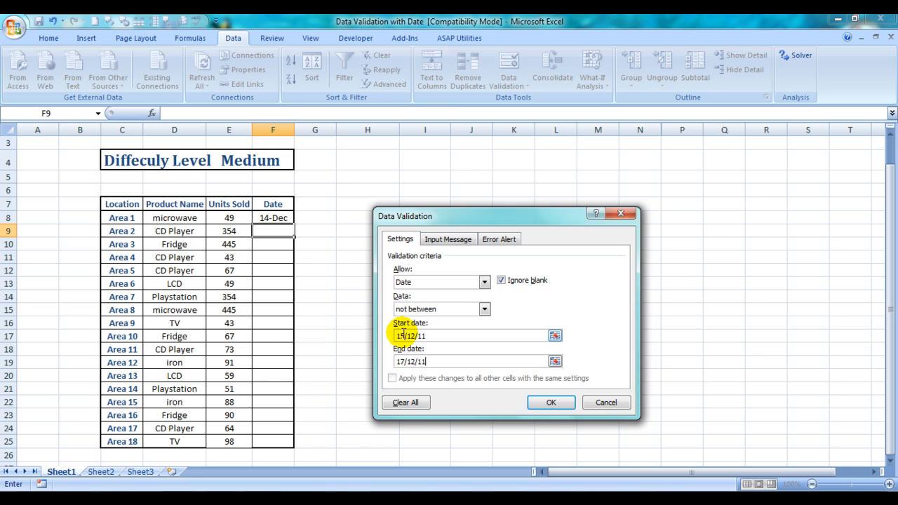
key("Return")
Test the exclusion rule by entering 15/12 in cell F9, and cancel the entry.
key("Right")
key("Left")
type("15/12")
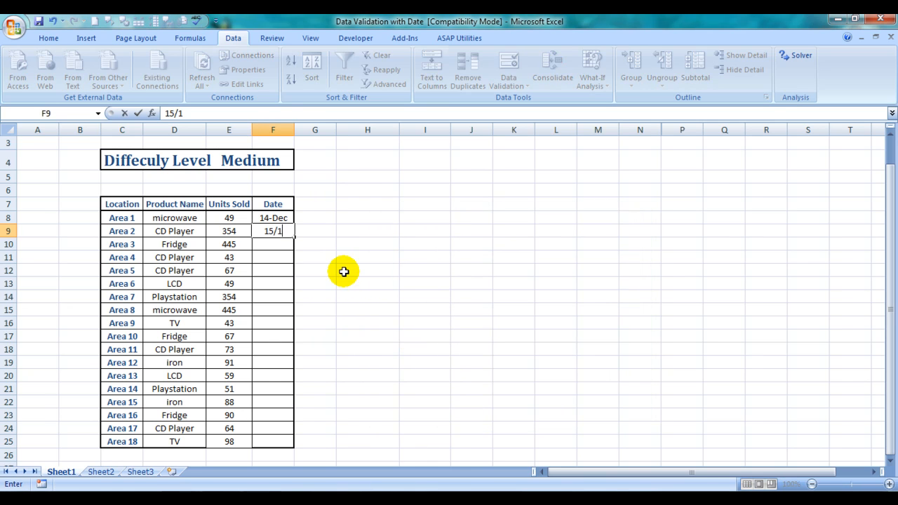
key("Return")
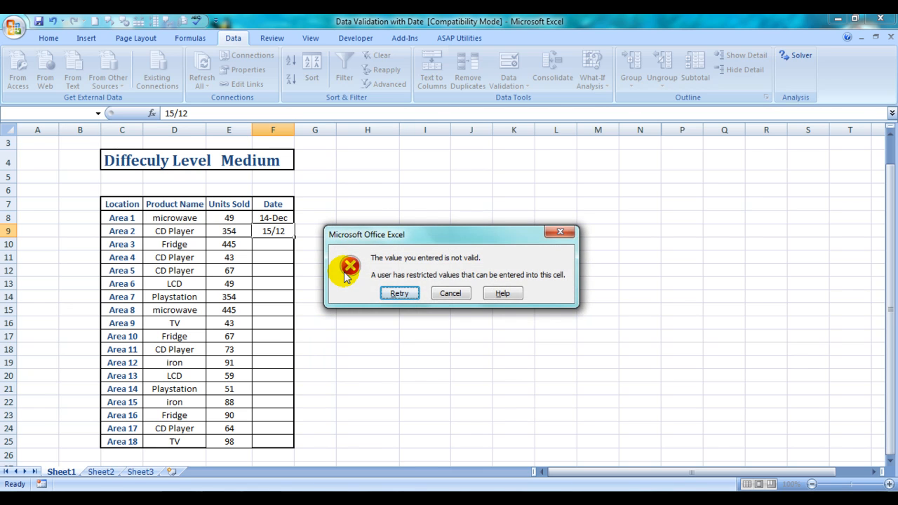
left_click(444, 296)
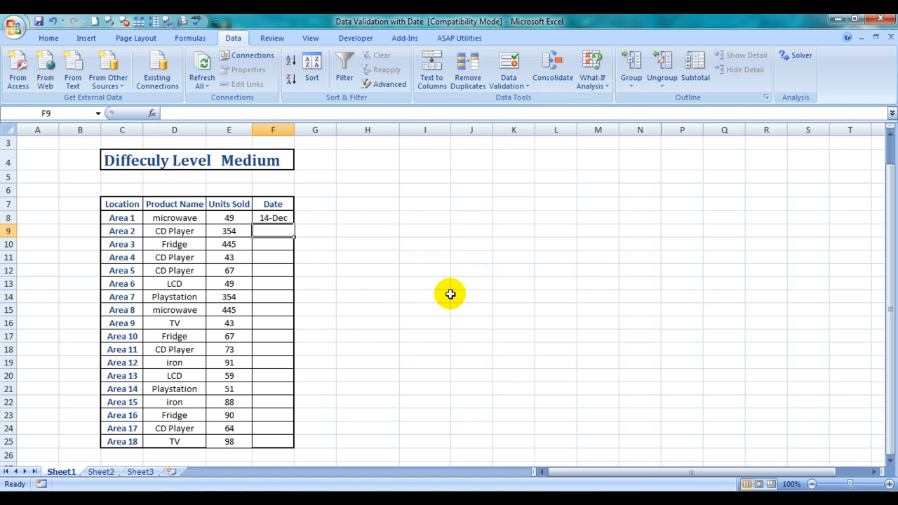
Test the exclusion rule with 16/12 in cell F9, and choose to retry the entry.
type("16/12")
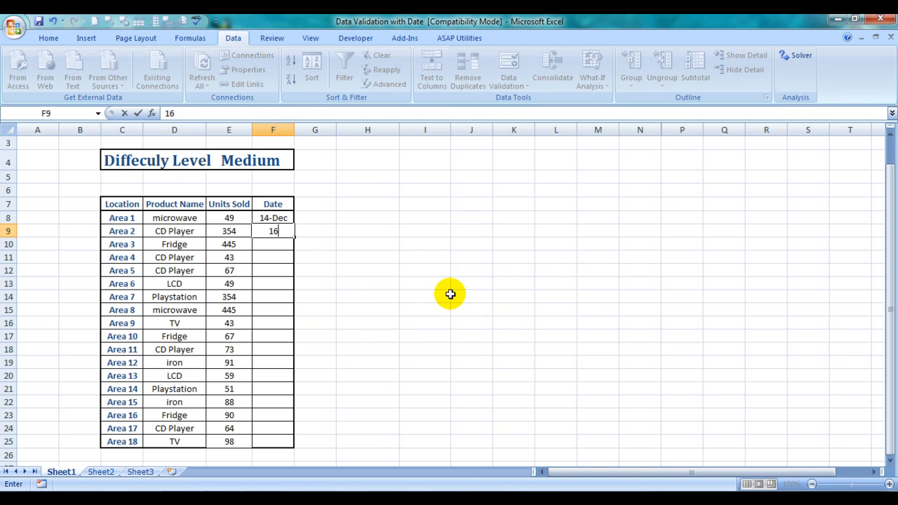
key("Return")
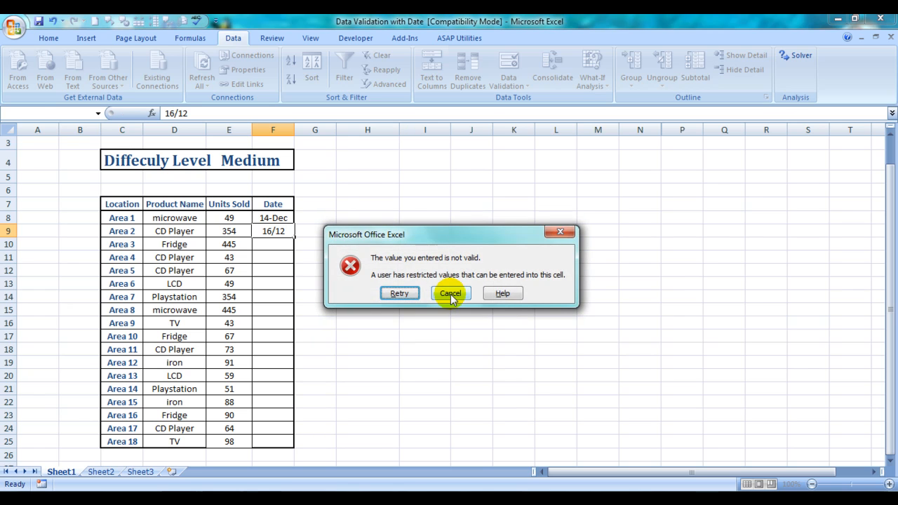
left_click(397, 293)
Enter the date 18/12 in cell F9 and select cell F10.
type("1")
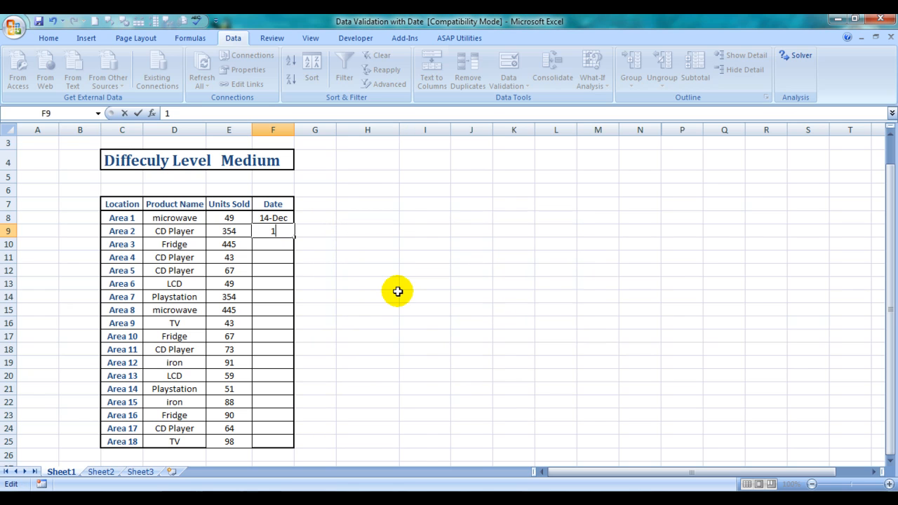
type("8/12")
key("Return")
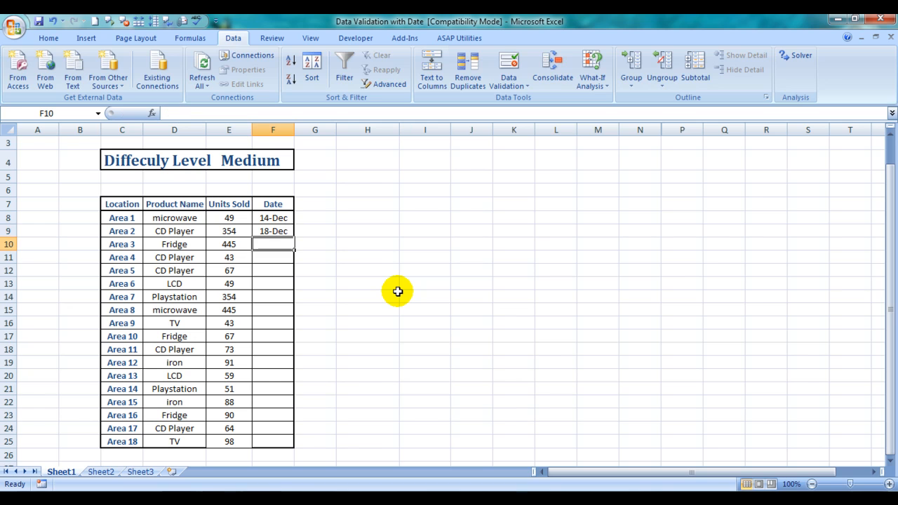
key("Up")
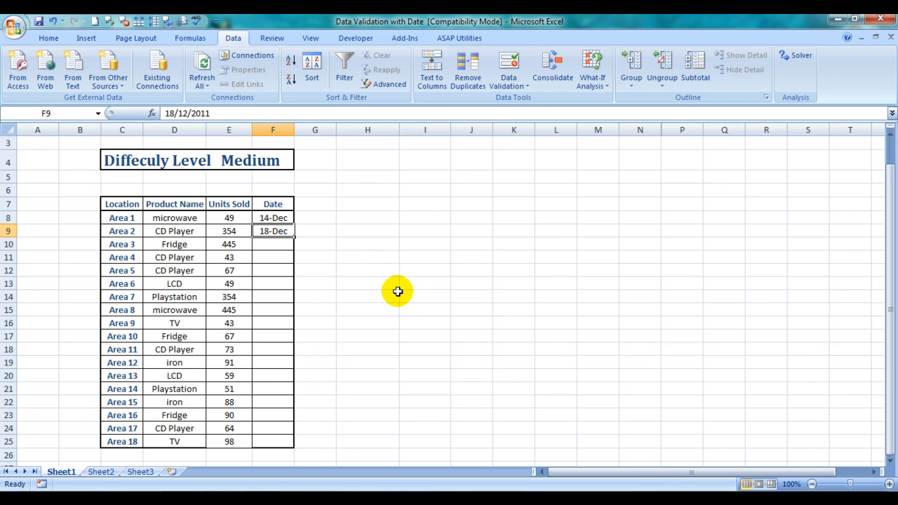
key("Down")
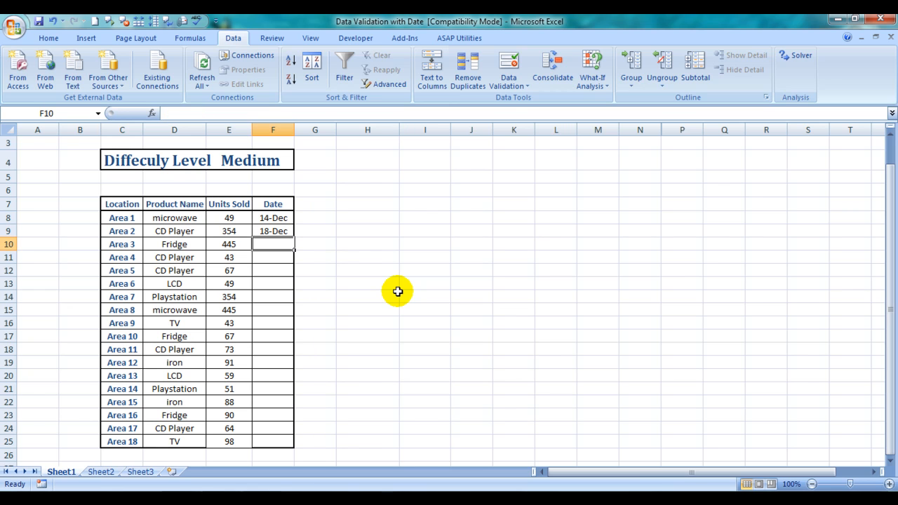
Give cell F10 a data validation input message with the title "Excelmadeasy Says".
left_click(505, 90)
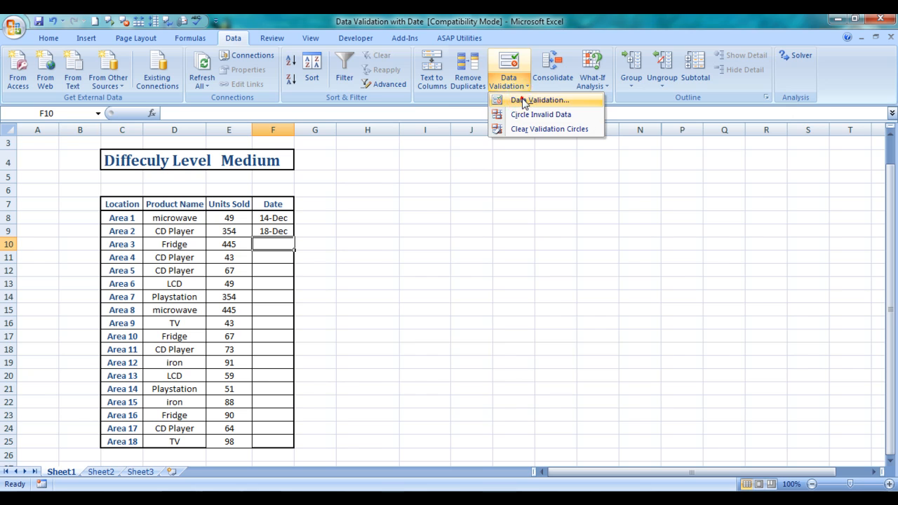
left_click(522, 99)
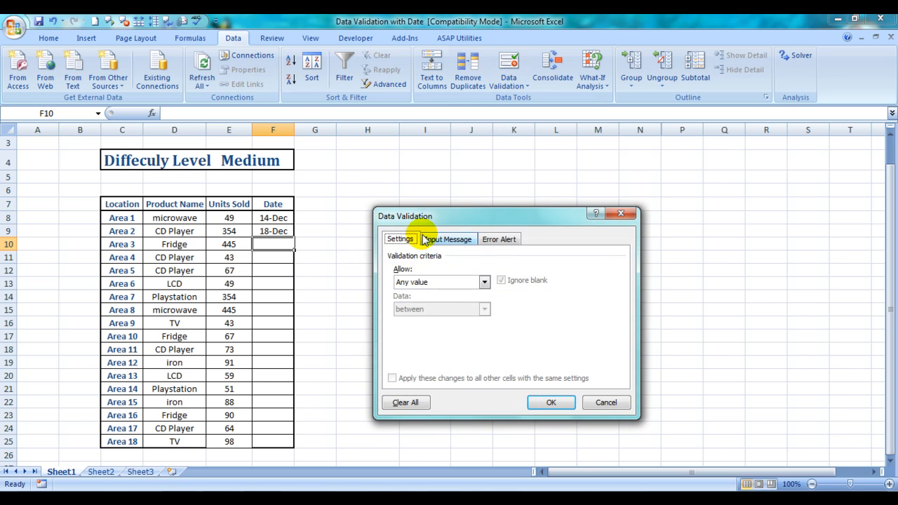
left_click(439, 240)
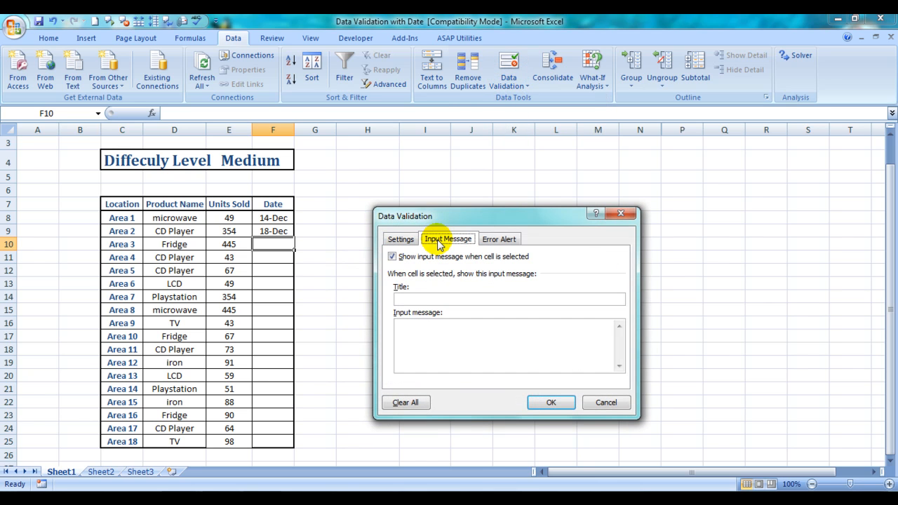
left_click(408, 299)
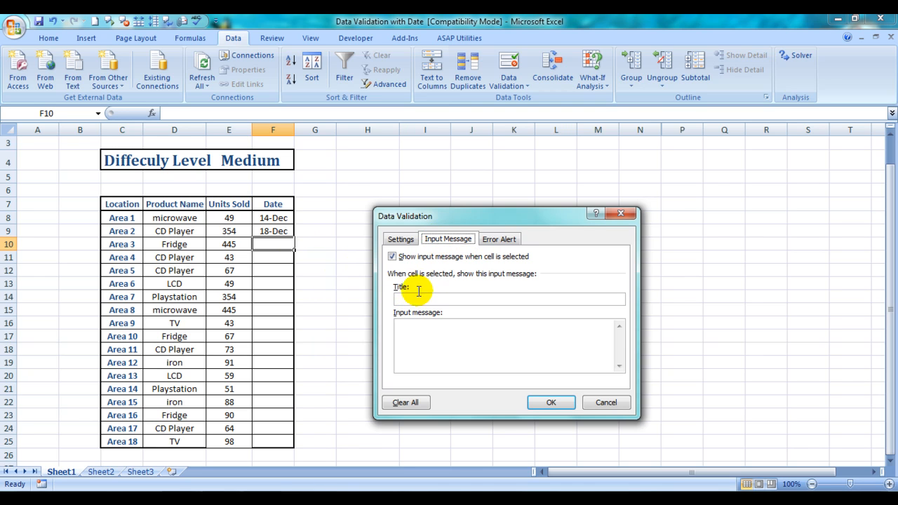
left_click(412, 299)
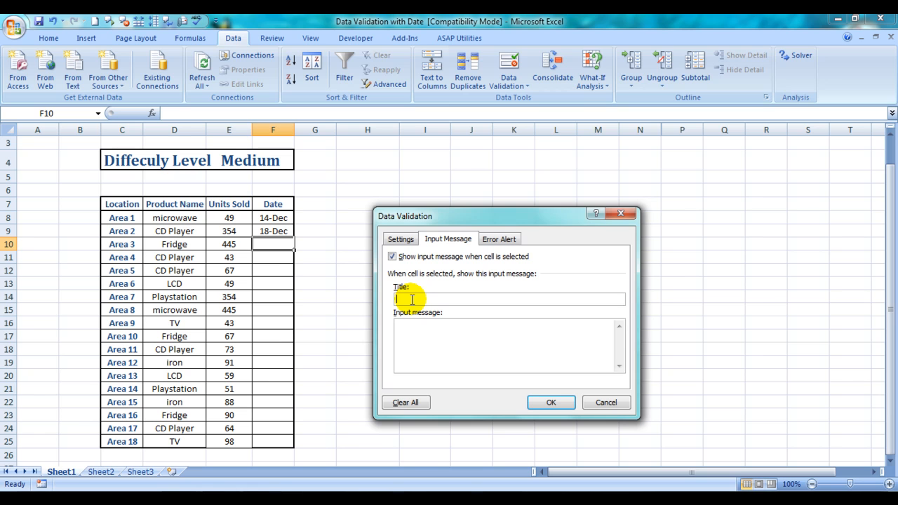
type("Error")
key("BackSpace")
key("BackSpace")
key("BackSpace")
key("BackSpace")
key("BackSpace")
type("Excelmadeasy Says")
Set the input message text to "Look & Type" and apply it to cell F10.
left_click(403, 343)
type("Look ")
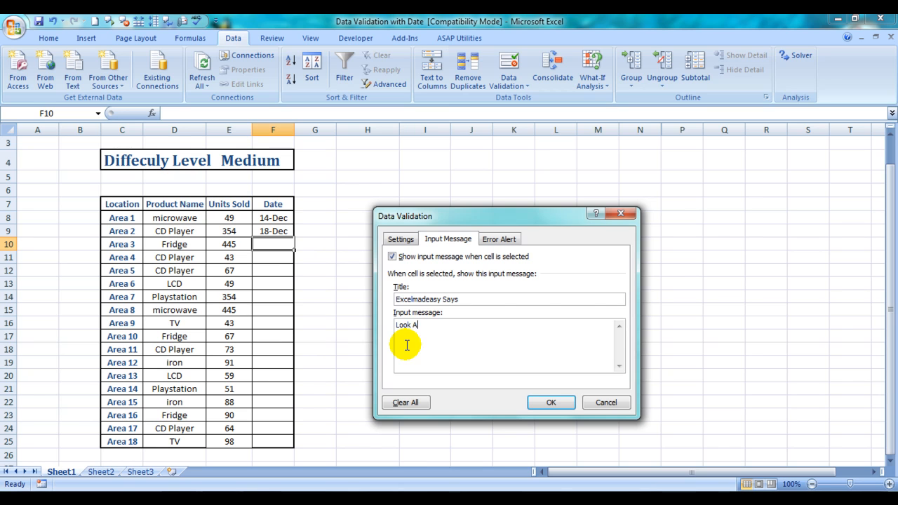
type("& Type")
left_click(554, 405)
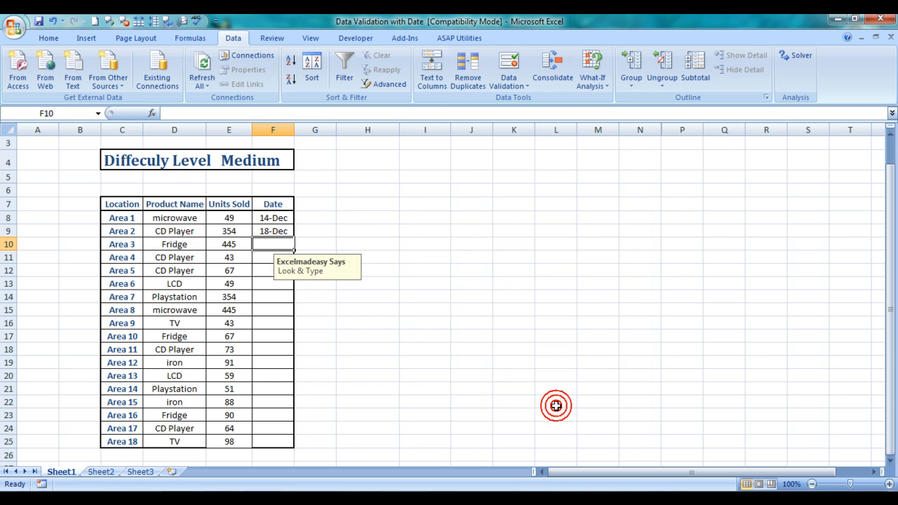
Check the input message by selecting other cells in the Date column and returning to cell F10.
left_click(272, 259)
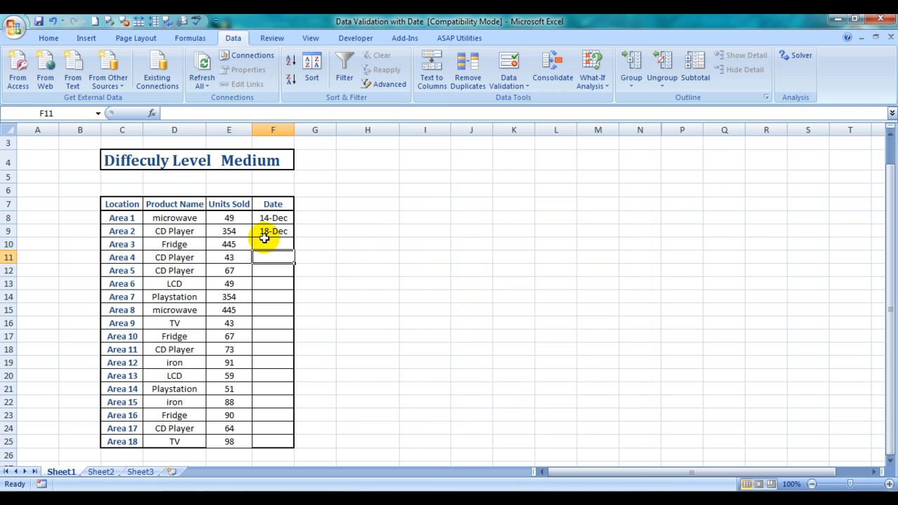
left_click(265, 242)
left_click(264, 232)
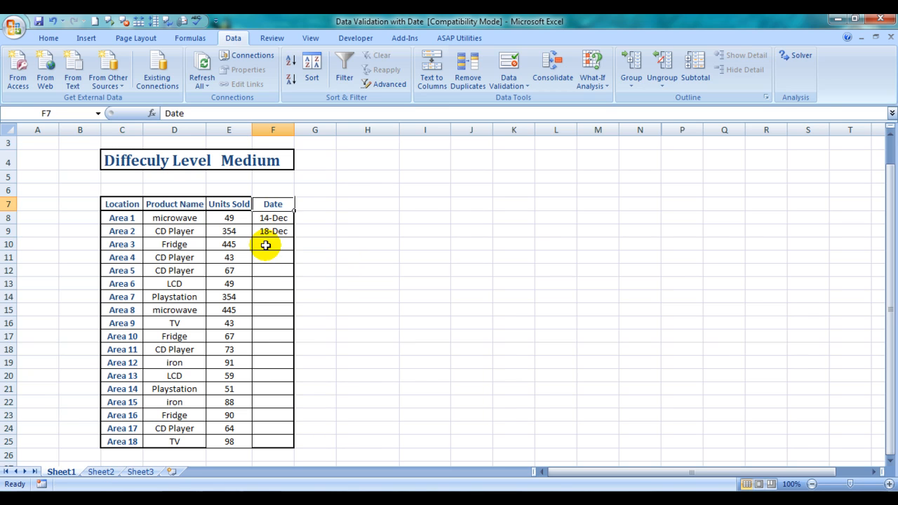
left_click(267, 245)
Reopen cell F10's data validation settings and set the error alert style to Information.
left_click(501, 92)
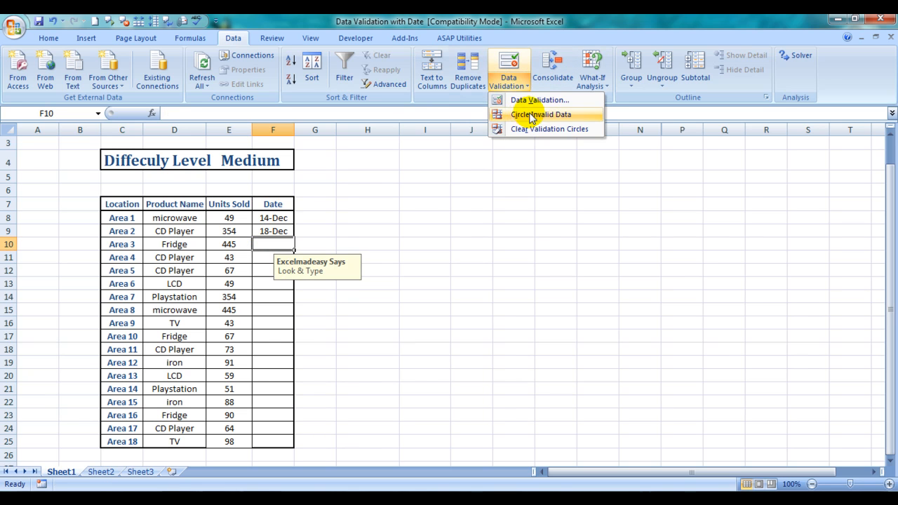
left_click(537, 99)
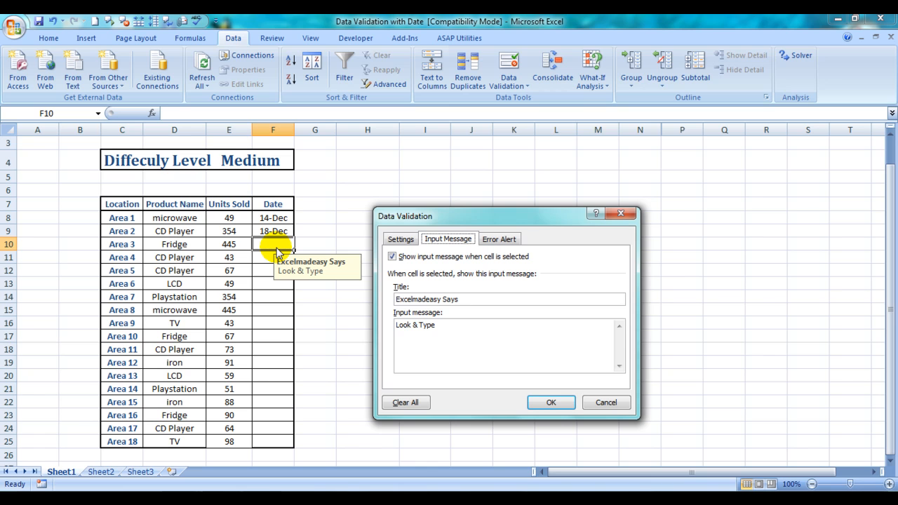
double_click(443, 326)
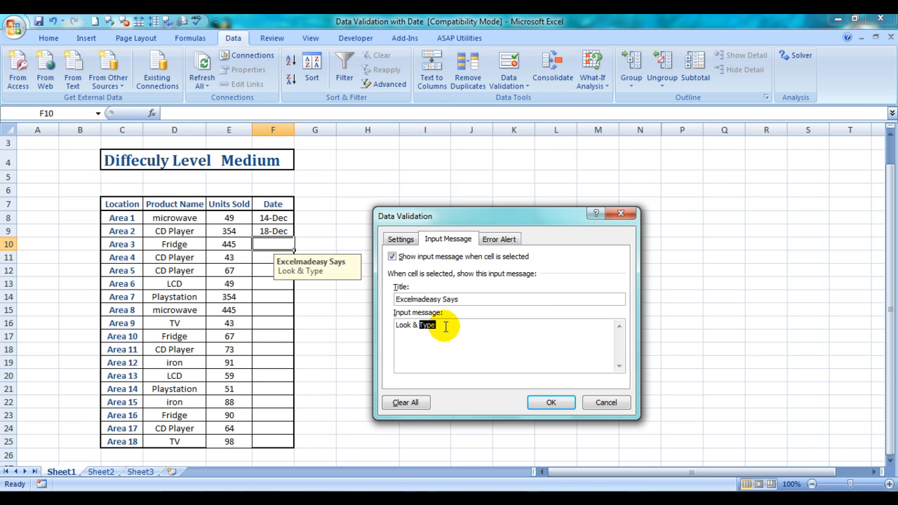
left_click(500, 240)
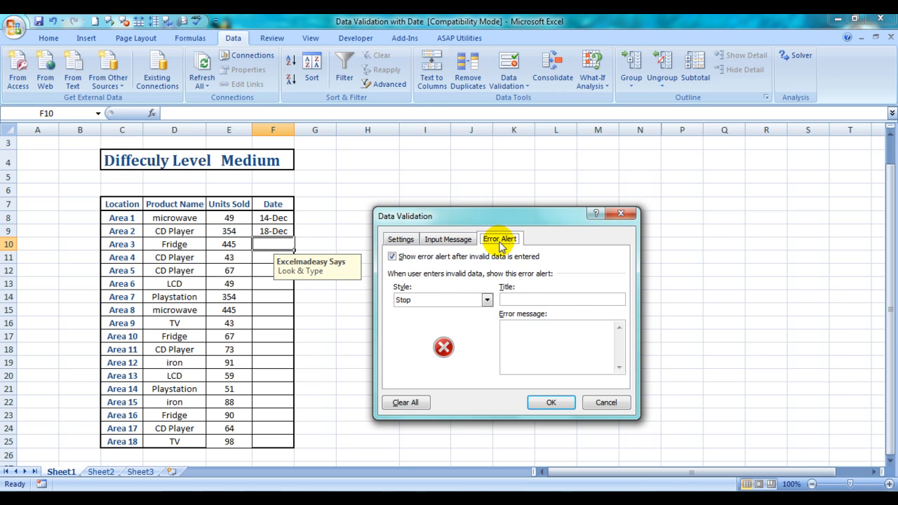
left_click(486, 300)
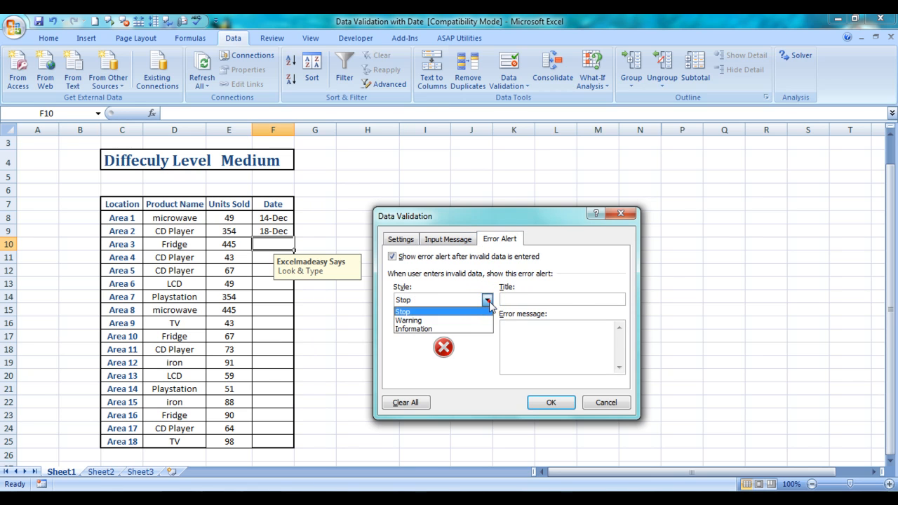
left_click(458, 320)
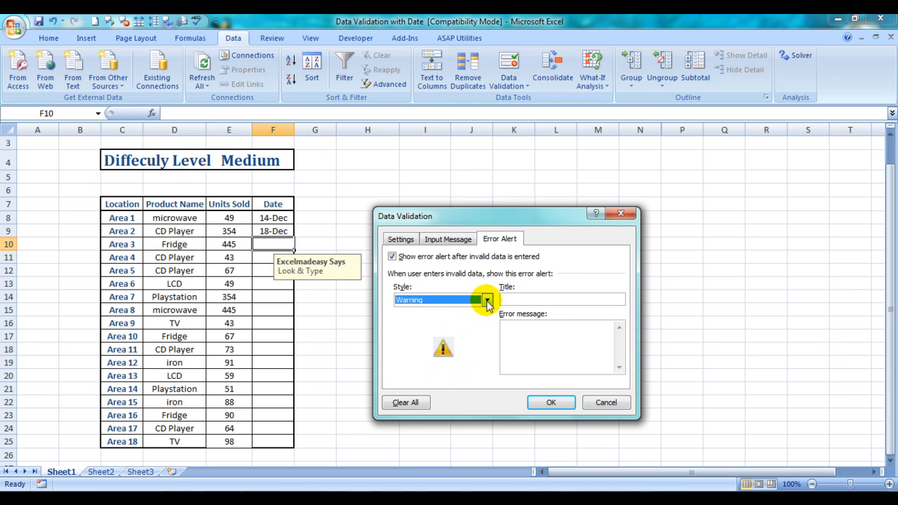
left_click(486, 299)
left_click(443, 334)
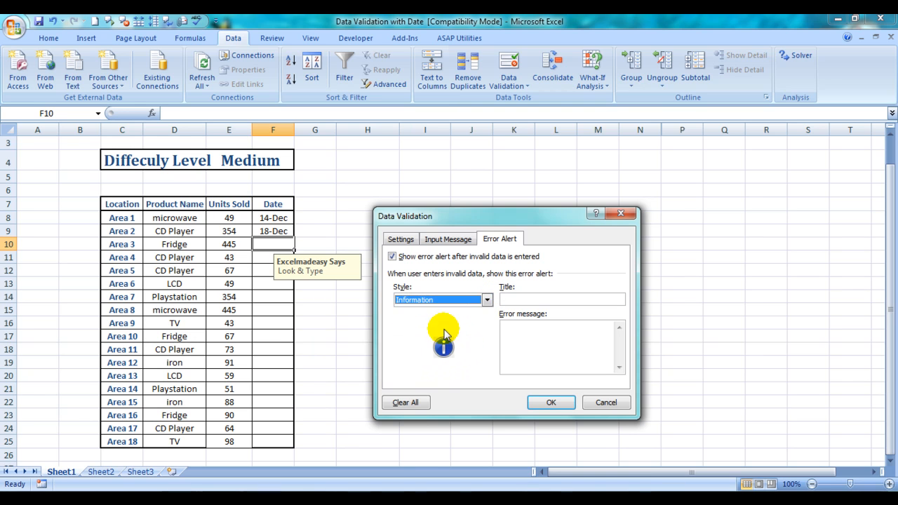
Set the error alert's title to "Guru Says".
left_click(509, 298)
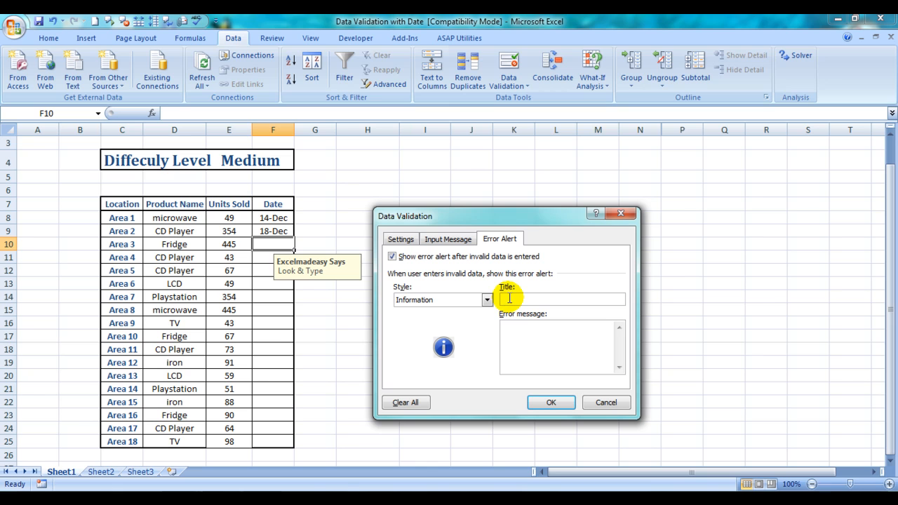
type("Excel")
key("BackSpace")
key("BackSpace")
key("BackSpace")
key("BackSpace")
type("Guru Says")
Set the error alert's message text to "See What You Have Done!".
left_click(533, 330)
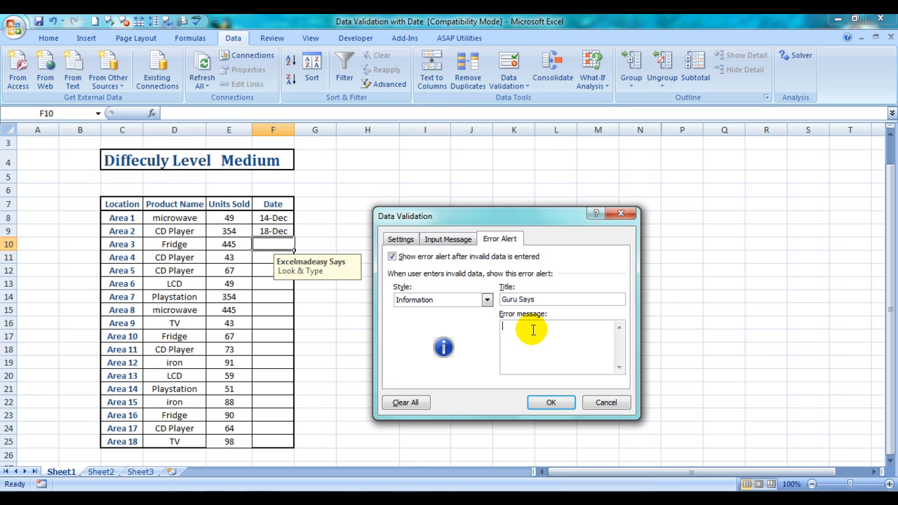
left_click(533, 329)
type("See What You Have Done!")
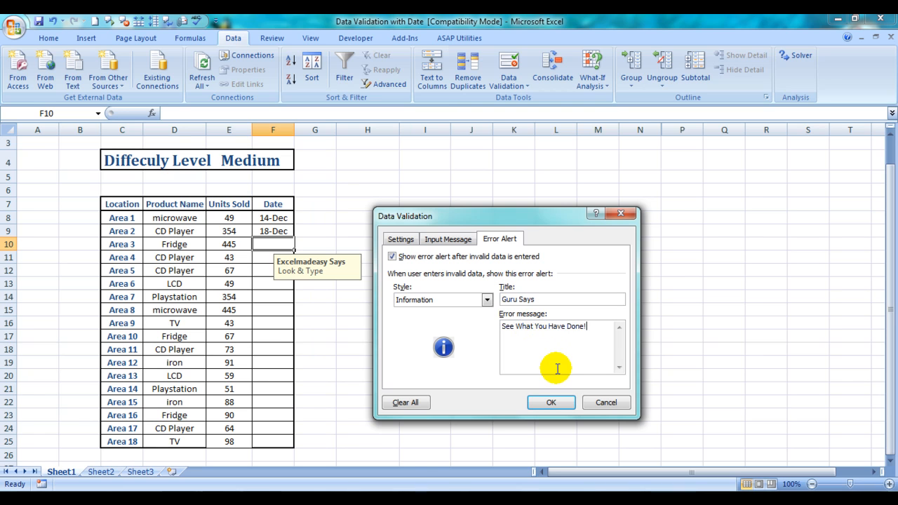
Apply the error alert settings and reselect cell F10 after selecting a cell outside the table.
left_click(551, 402)
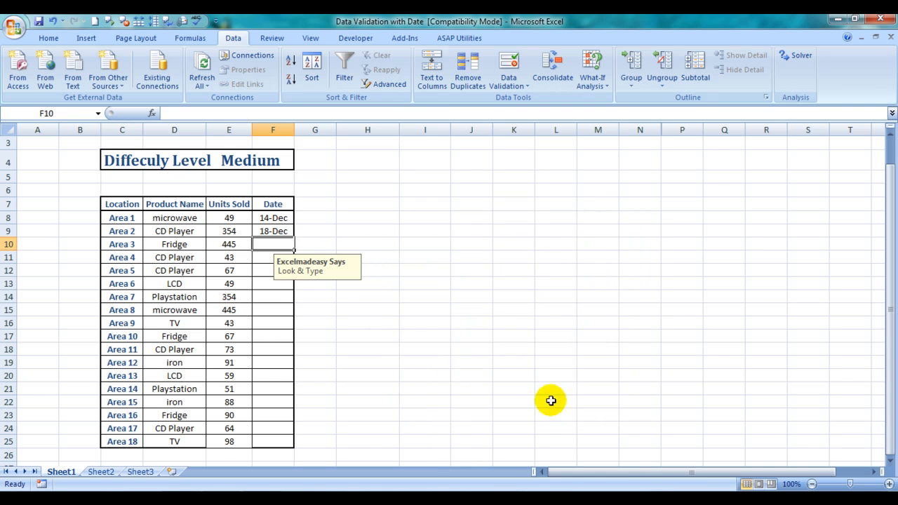
left_click(414, 337)
left_click(276, 245)
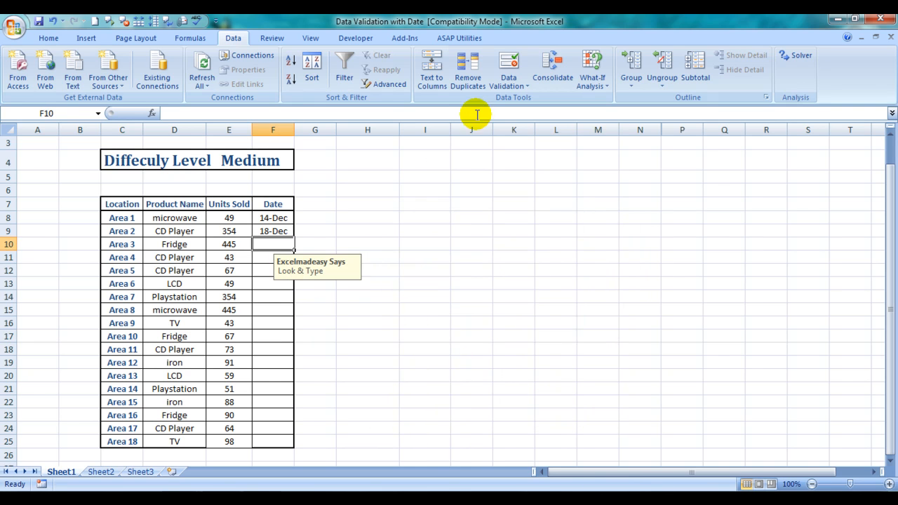
Reopen cell F10's data validation settings and set the criteria to allow a Date with the condition "equal to".
left_click(516, 88)
left_click(527, 99)
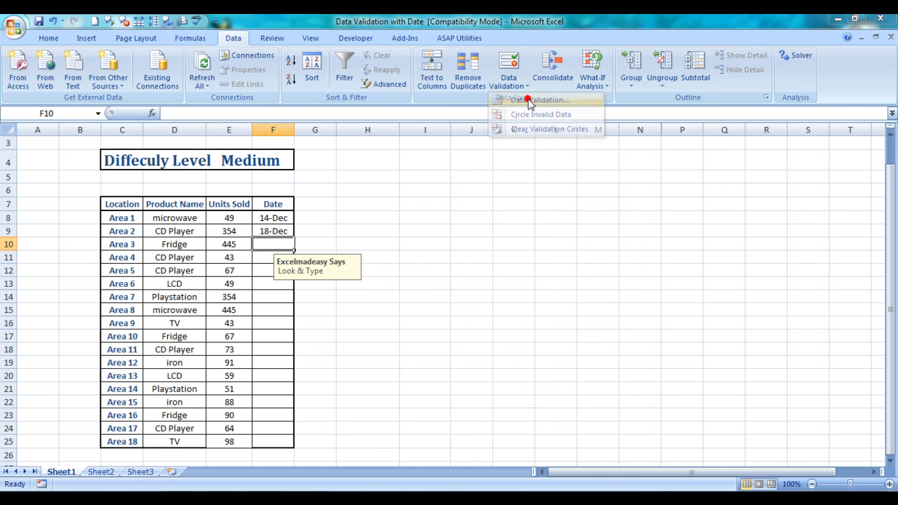
left_click(401, 239)
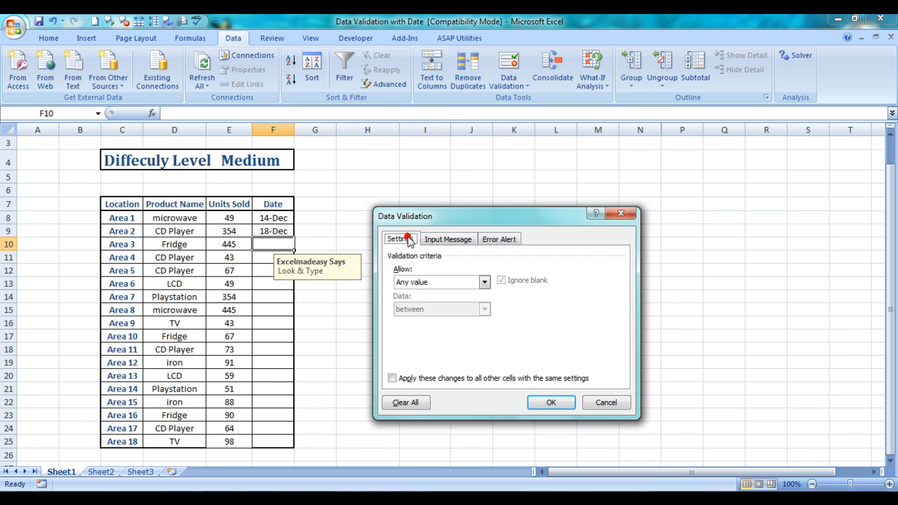
left_click(484, 281)
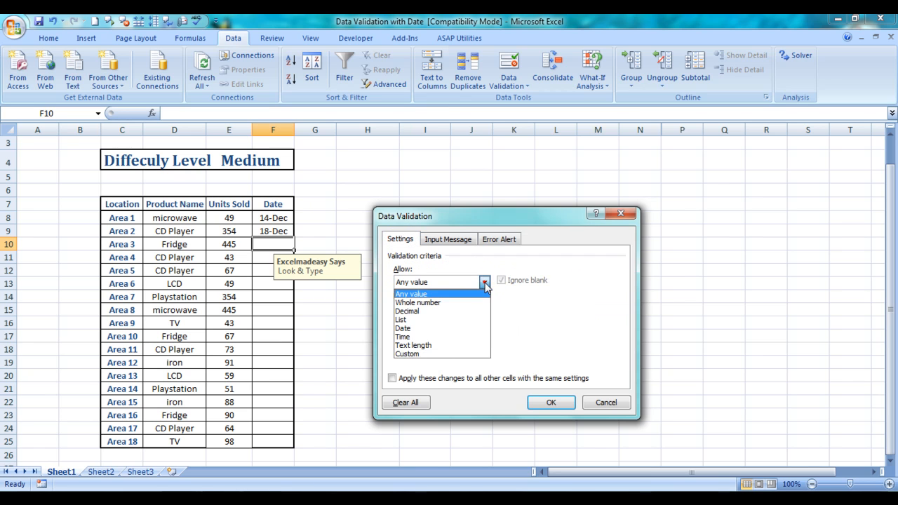
left_click(413, 327)
left_click(438, 307)
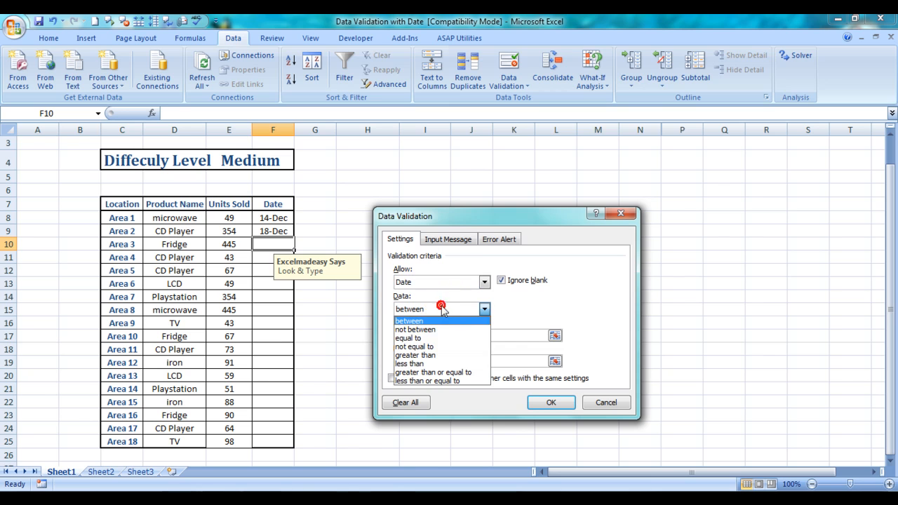
left_click(417, 337)
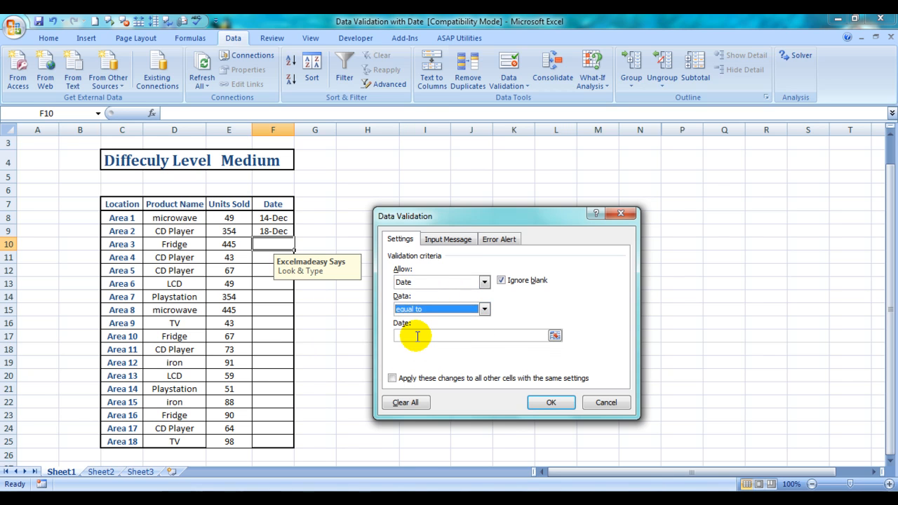
Set the date criterion to 14/12/11 and apply the validation rule to cell F10.
left_click(417, 336)
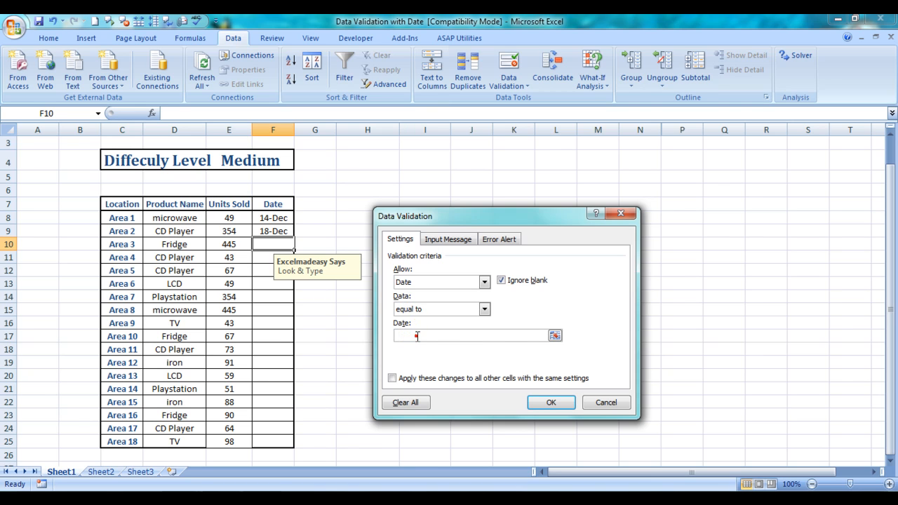
type("14/12/111")
key("Return")
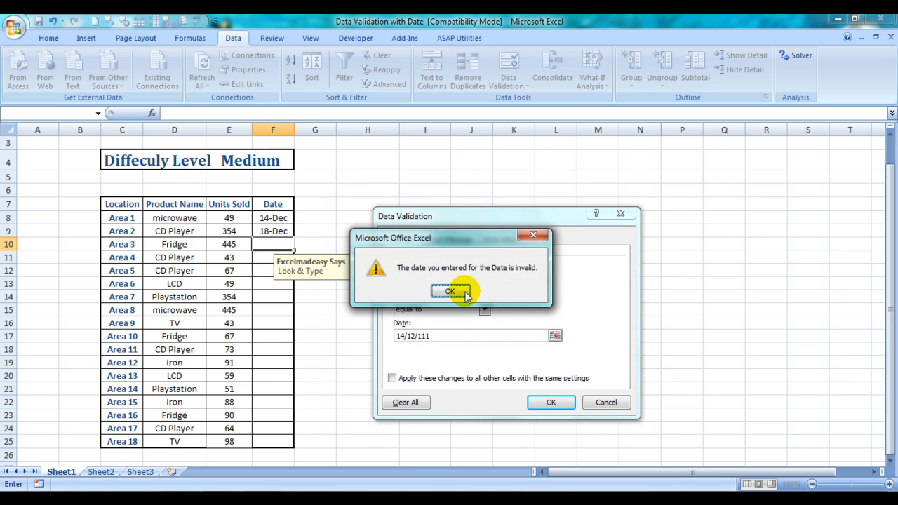
left_click(450, 291)
left_click(436, 336)
key("BackSpace")
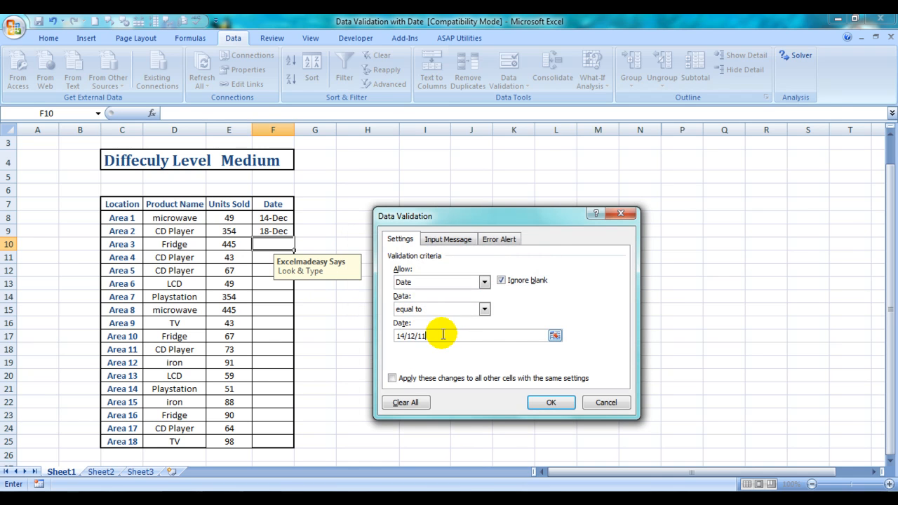
key("Return")
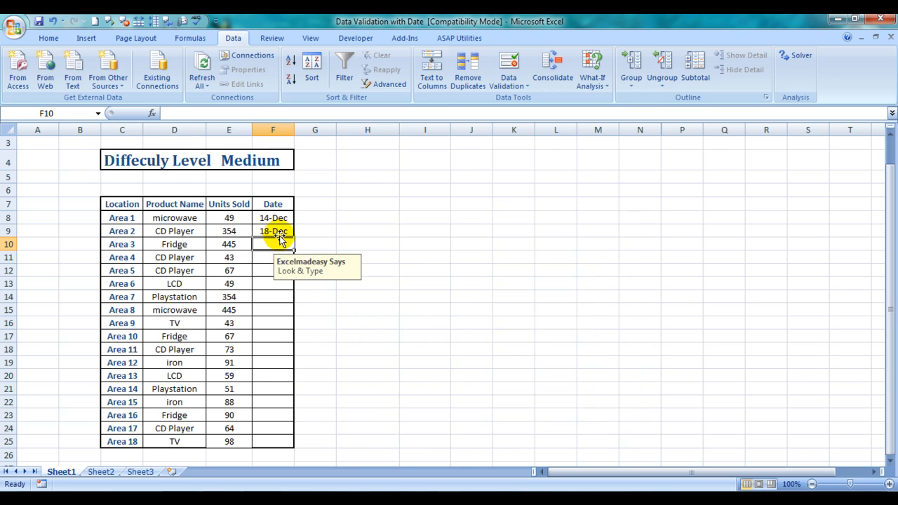
Test the rule by entering 12/12/11 in cell F10 and accept the entry in the information alert.
left_click(269, 256)
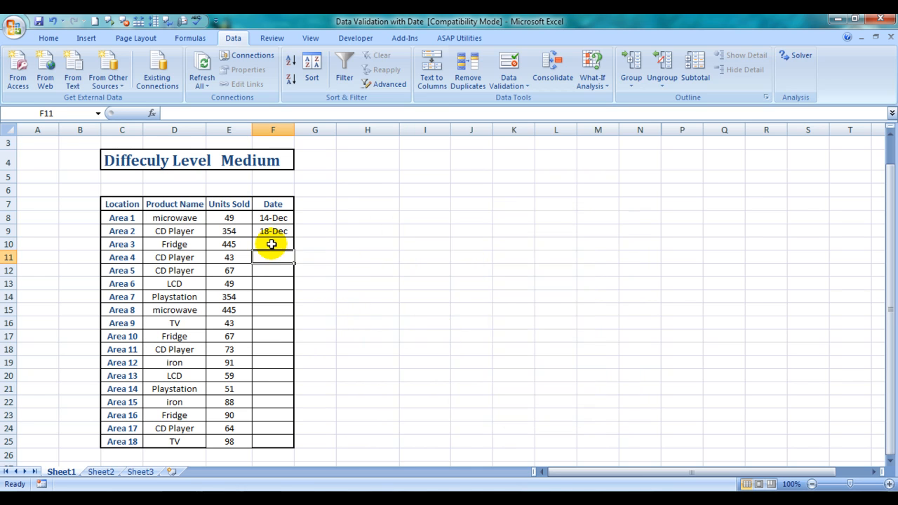
left_click(271, 244)
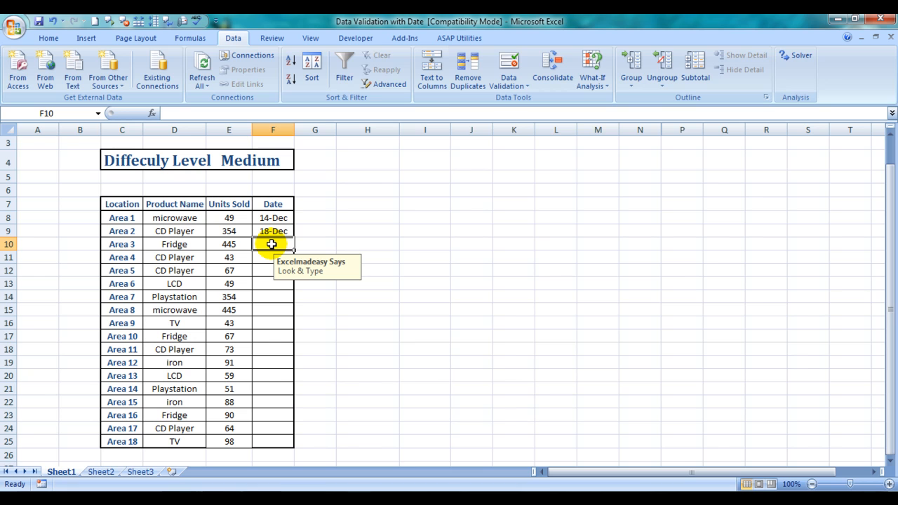
type("12")
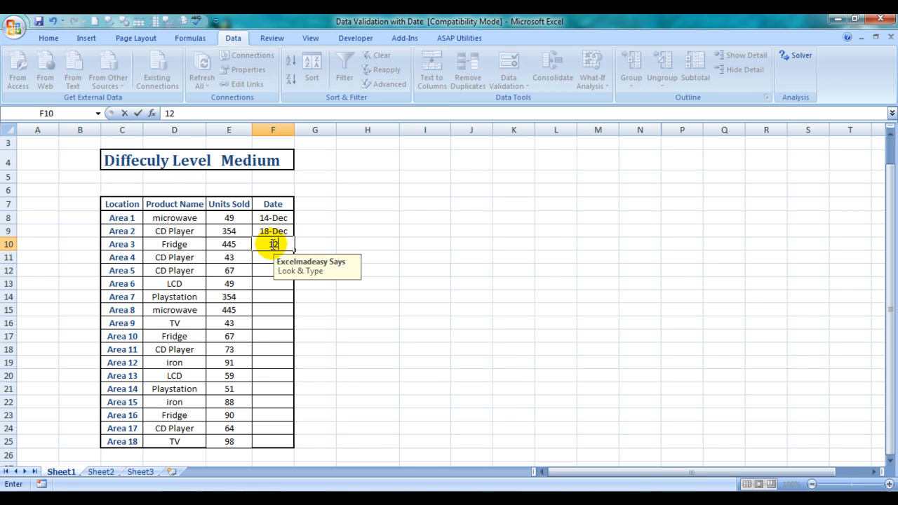
type("/12/11")
key("Return")
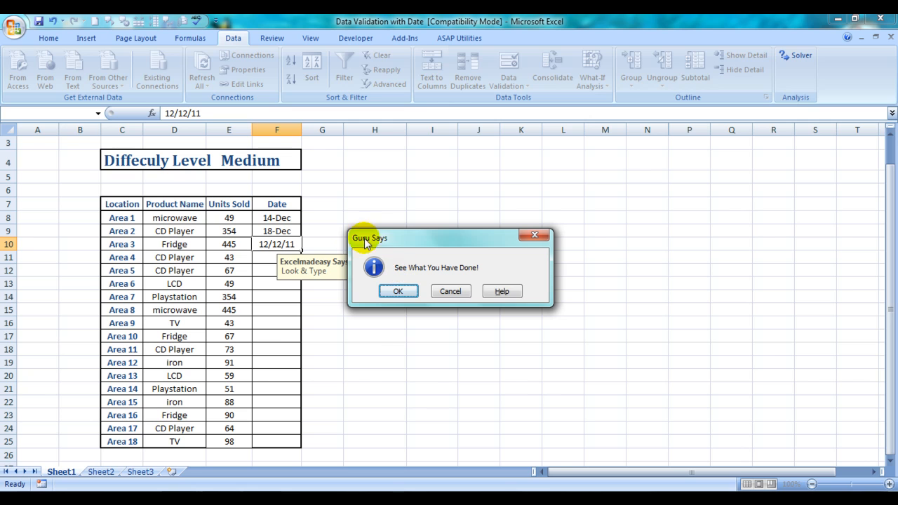
left_click(398, 292)
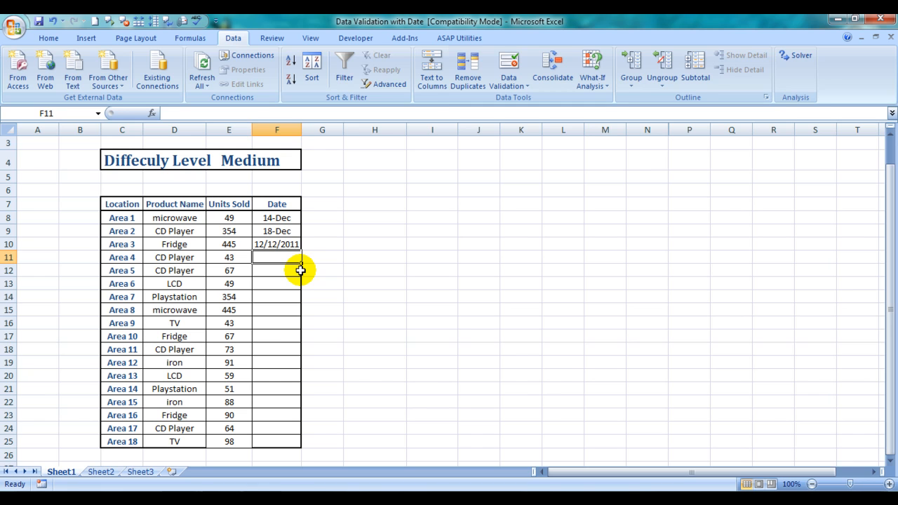
Enter the date 14/12/2011 in cell F11.
type("14/")
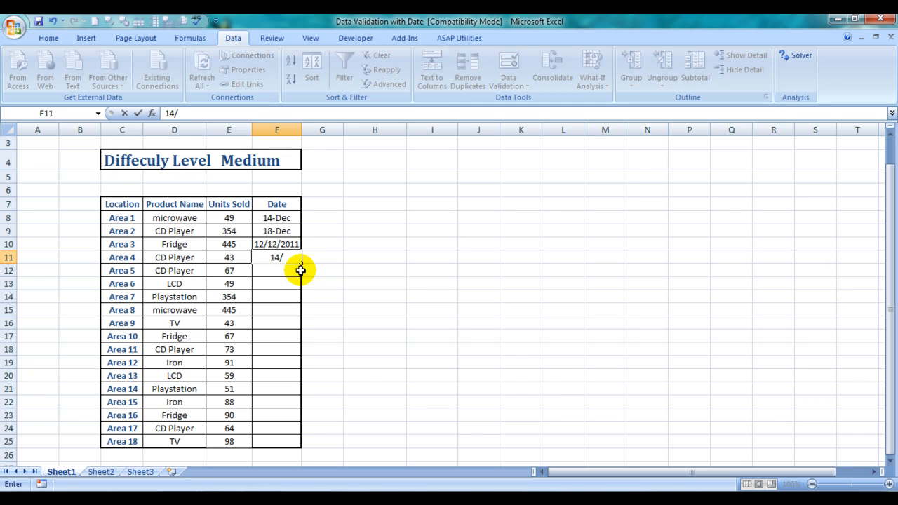
type("12")
type("/2011")
key("Return")
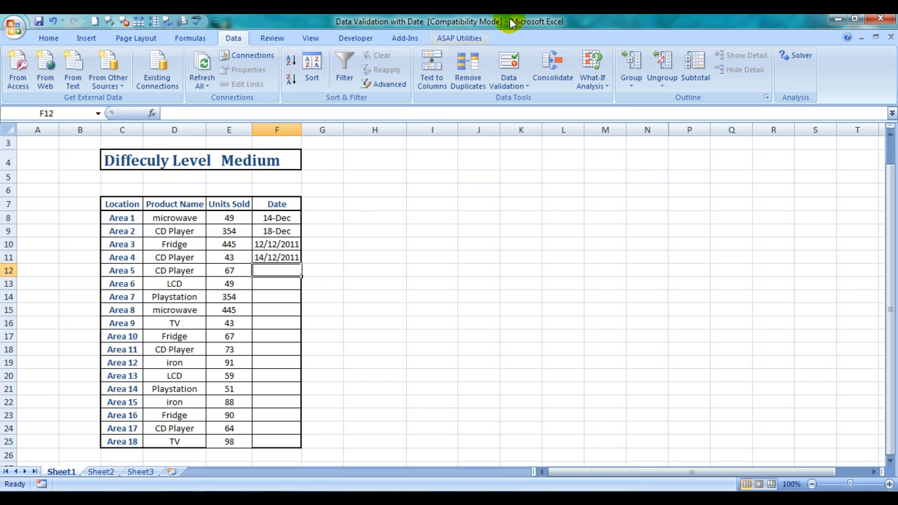
Set cell F12's data validation criteria to allow only a Date not equal to 14/12/11.
left_click(510, 63)
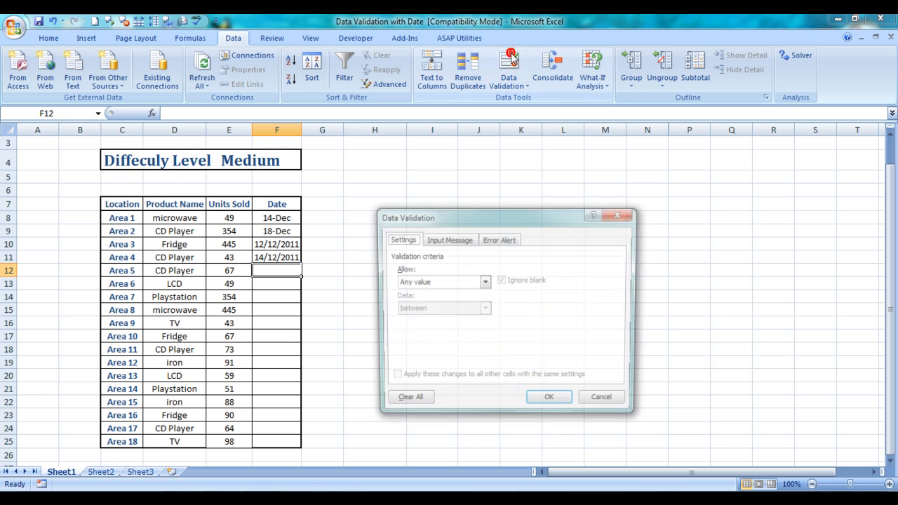
left_click(484, 281)
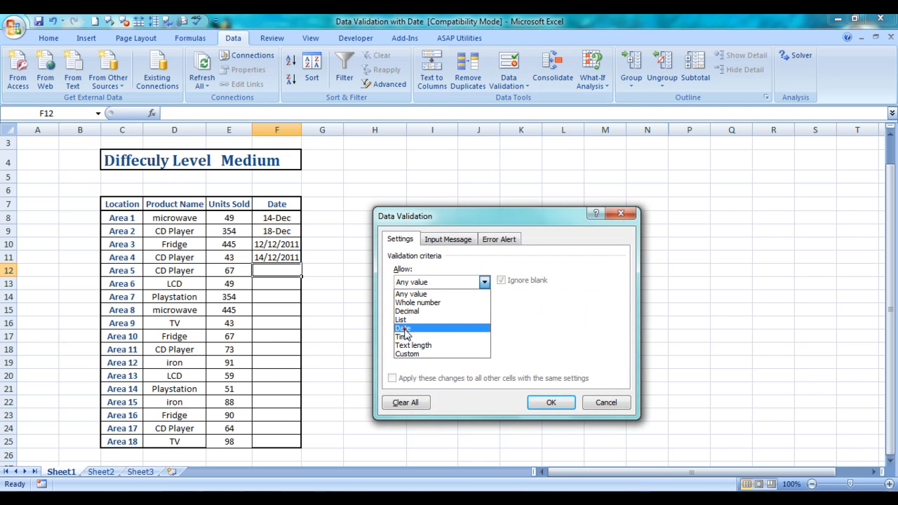
left_click(403, 328)
left_click(484, 308)
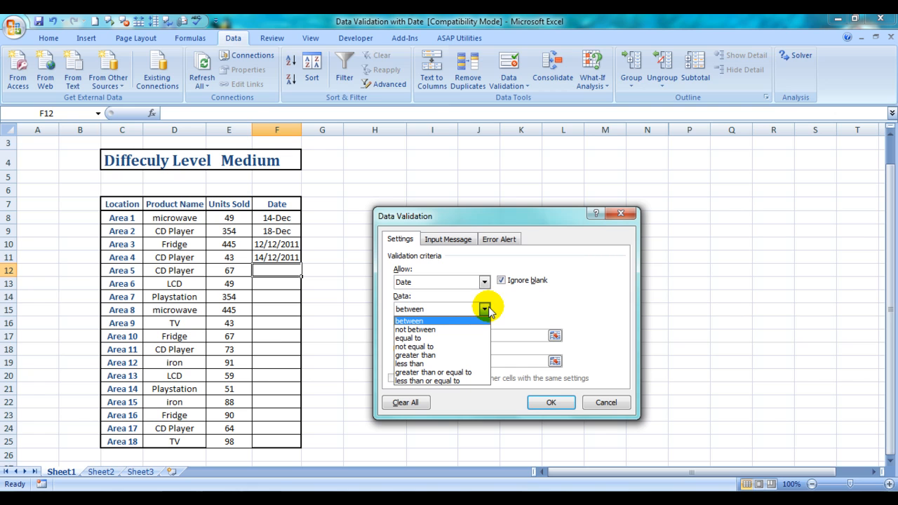
left_click(421, 347)
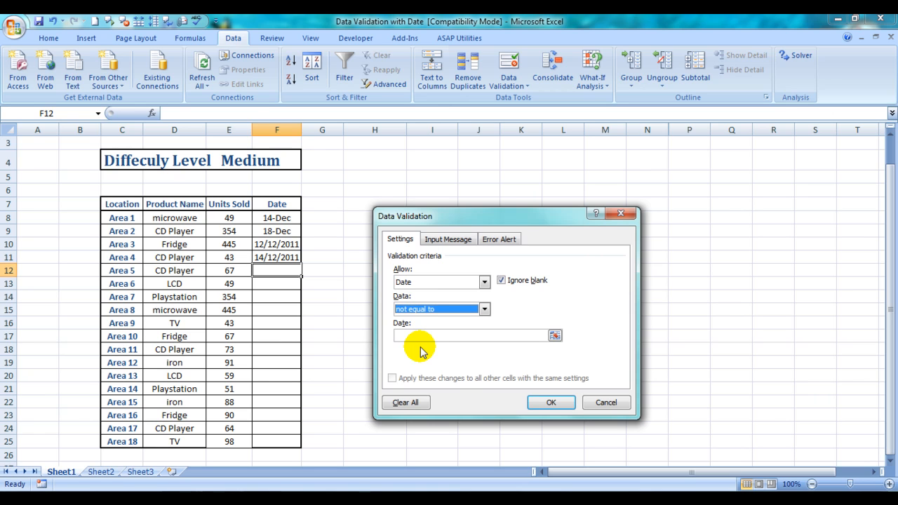
left_click(418, 335)
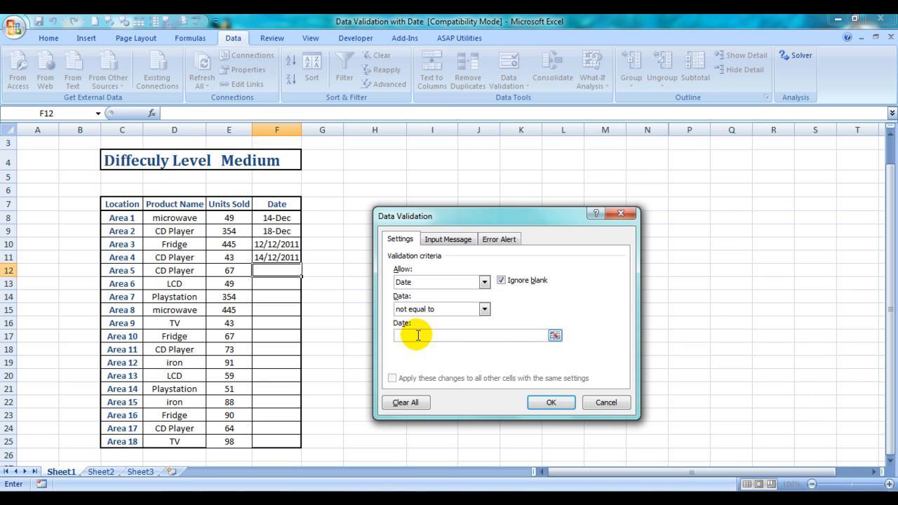
type("14/12/11")
Set the title of cell F12's input message to "Guideline".
left_click(444, 240)
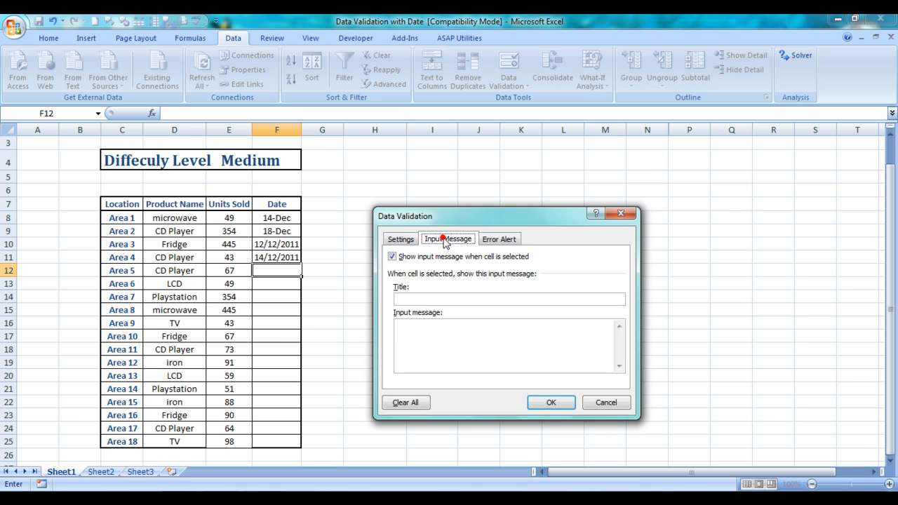
left_click(434, 300)
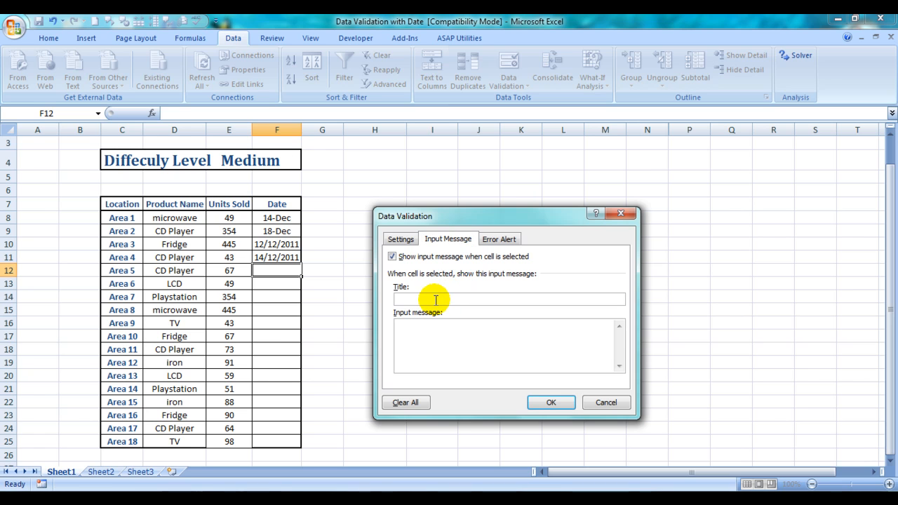
type("Guidelinew")
Set cell F12's input message text to "can enter any date other than 14/12/11".
left_click(420, 338)
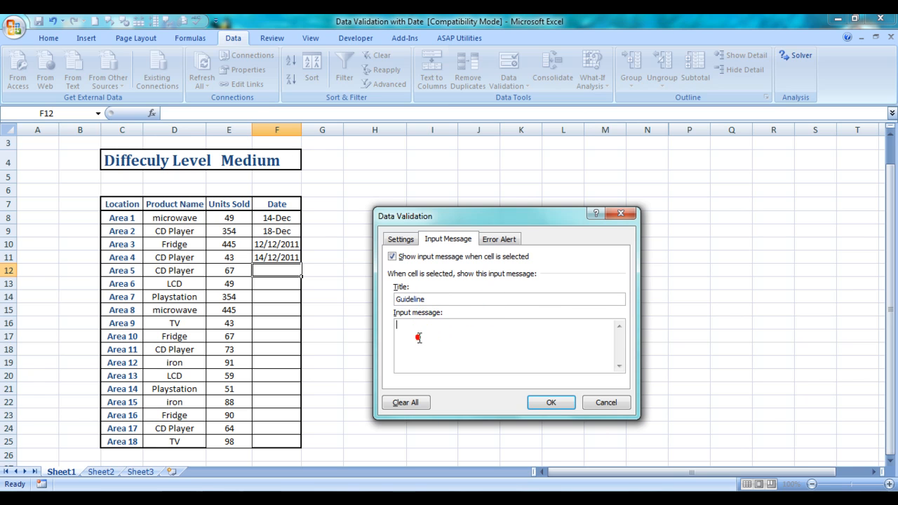
type("can enter any da")
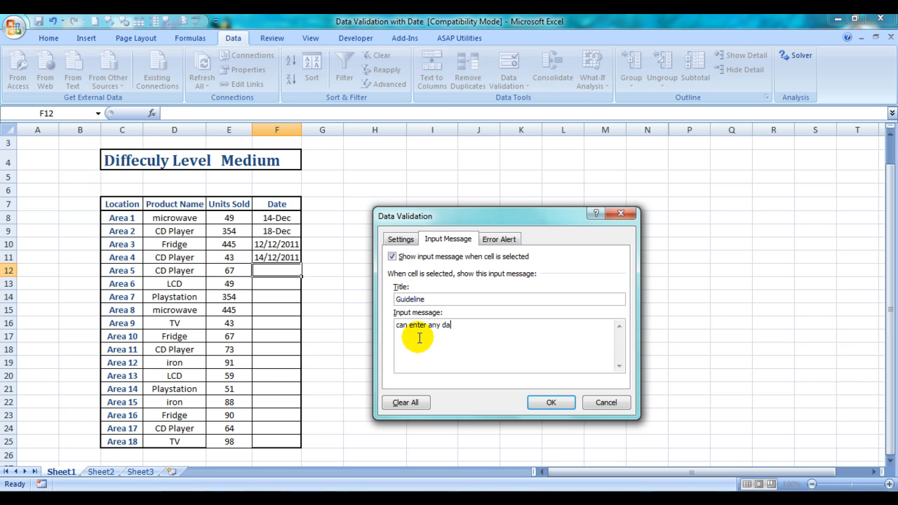
type("te other than 14/12/11")
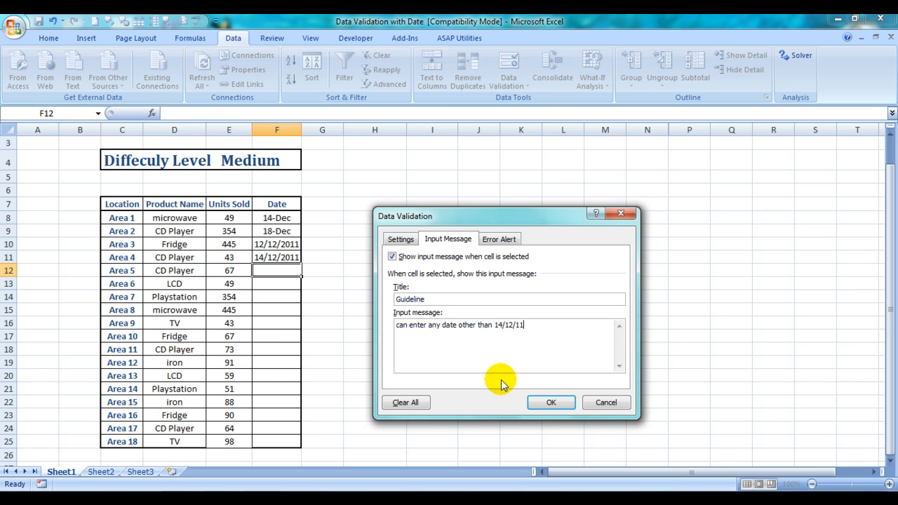
Set the title of cell F12's error alert to "Guru Says", keeping the Stop style.
left_click(499, 239)
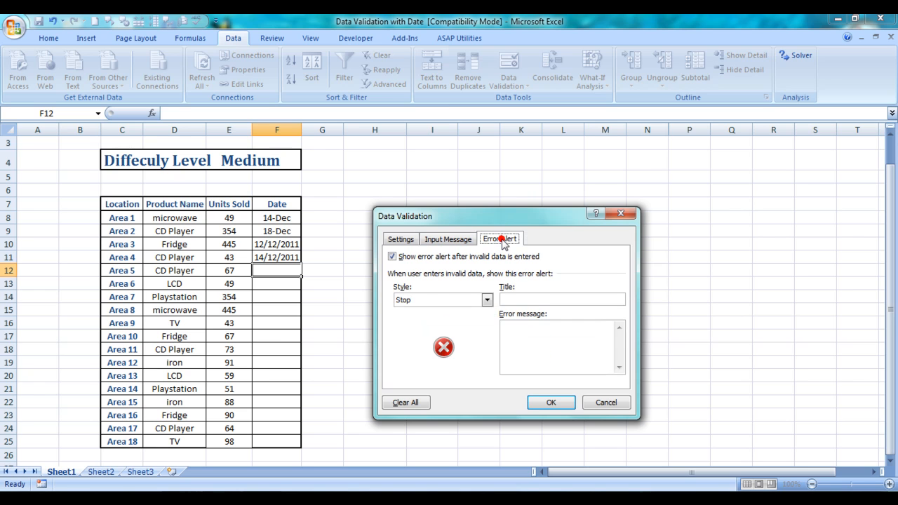
left_click(519, 299)
type("Guru SaysS")
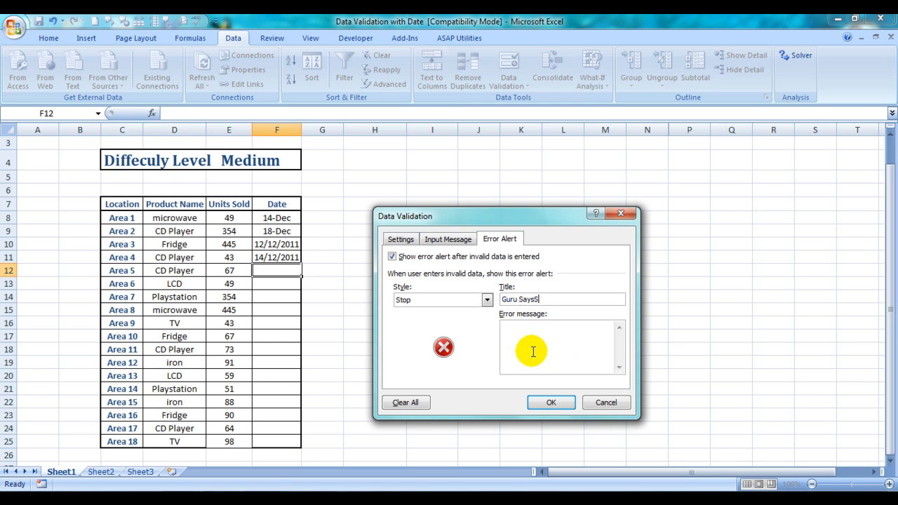
type("Read The")
key("BackSpace")
key("BackSpace")
key("BackSpace")
key("BackSpace")
key("BackSpace")
key("BackSpace")
key("BackSpace")
key("BackSpace")
key("BackSpace")
Set the error message text to "Read The Message You #&#$%" and apply the validation to cell F12.
left_click(533, 352)
type("Read Thw")
key("BackSpace")
type("e Message")
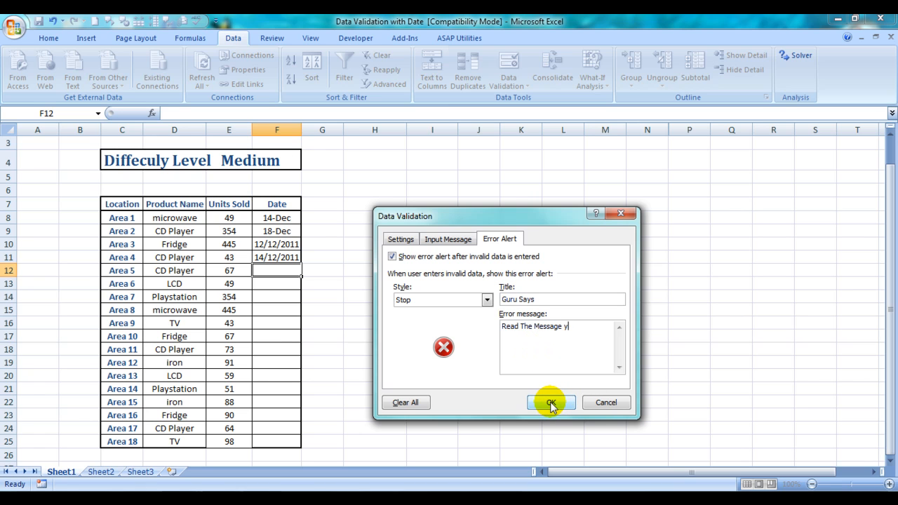
type(" You #&#$%")
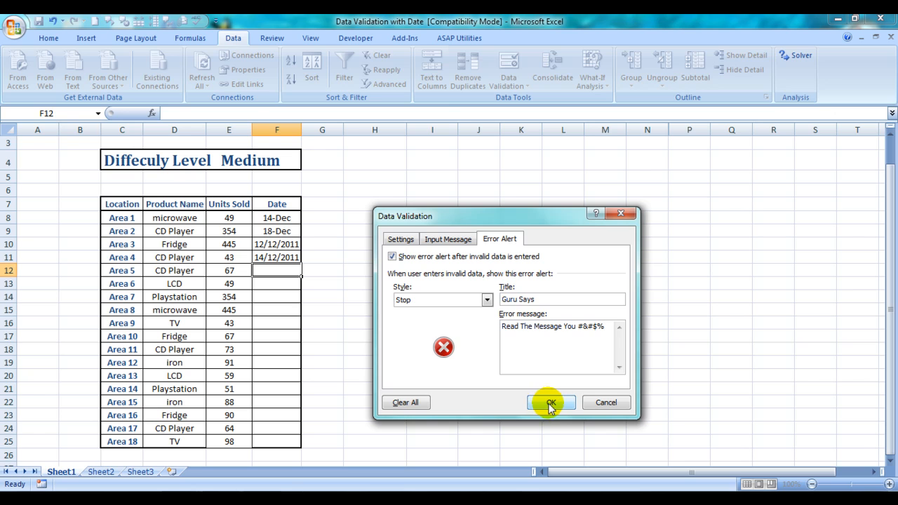
left_click(549, 405)
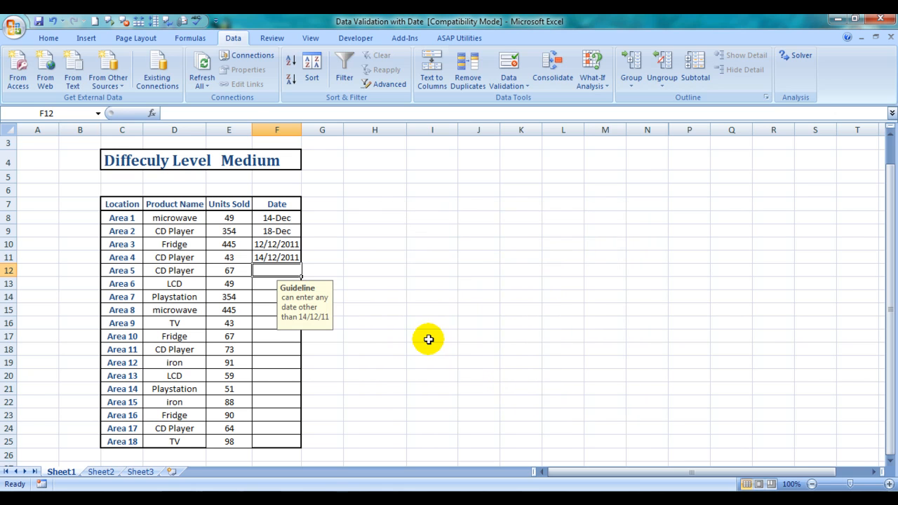
Test cell F12's validation by trying to enter the excluded date 14/12/11, and choose to retry the entry.
left_click(375, 349)
left_click(279, 272)
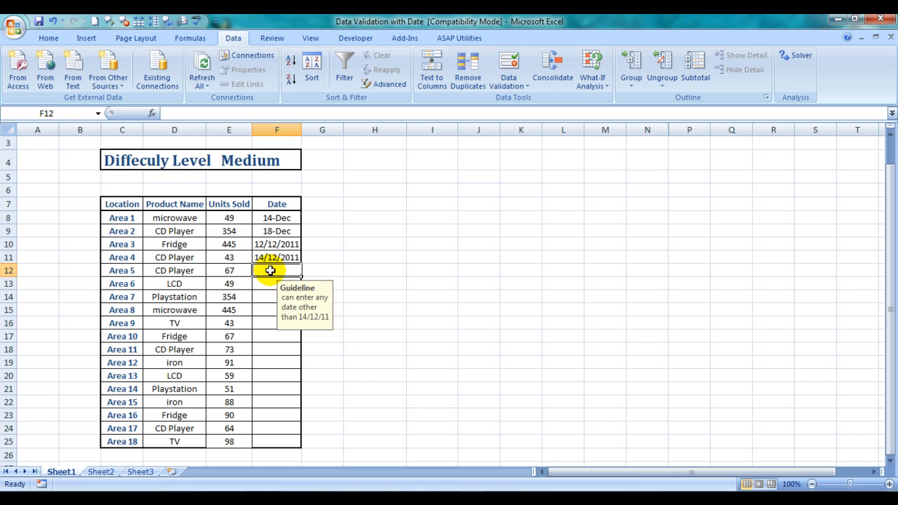
type("14/12/11")
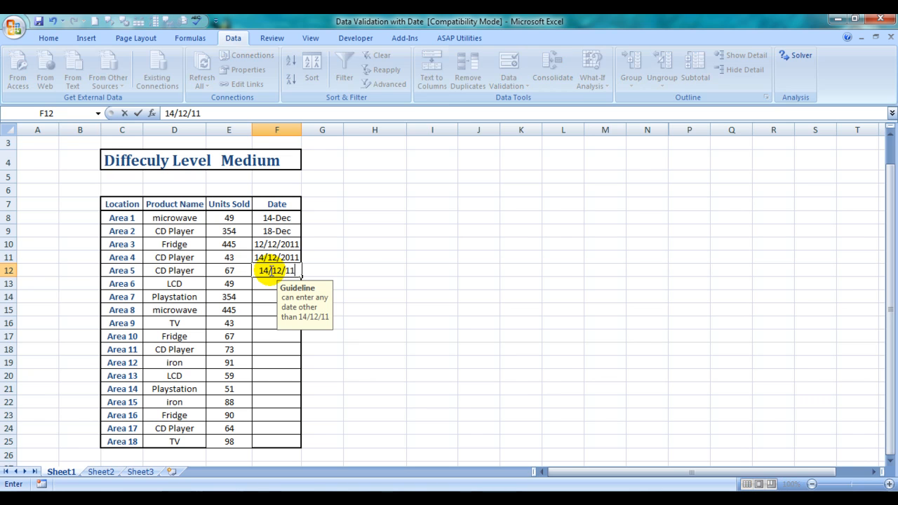
key("Return")
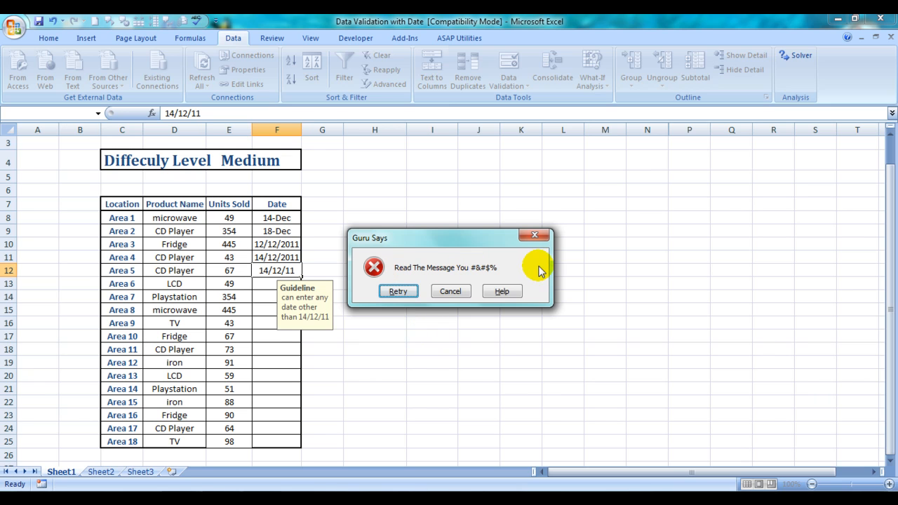
left_click(398, 293)
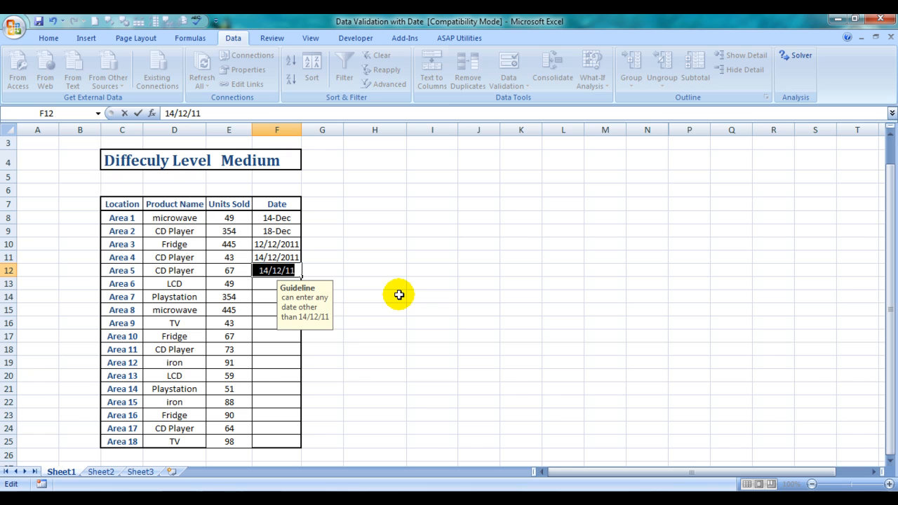
Enter the date 12/12/2011 in cell F12 in place of the rejected one.
type("12/12/2011")
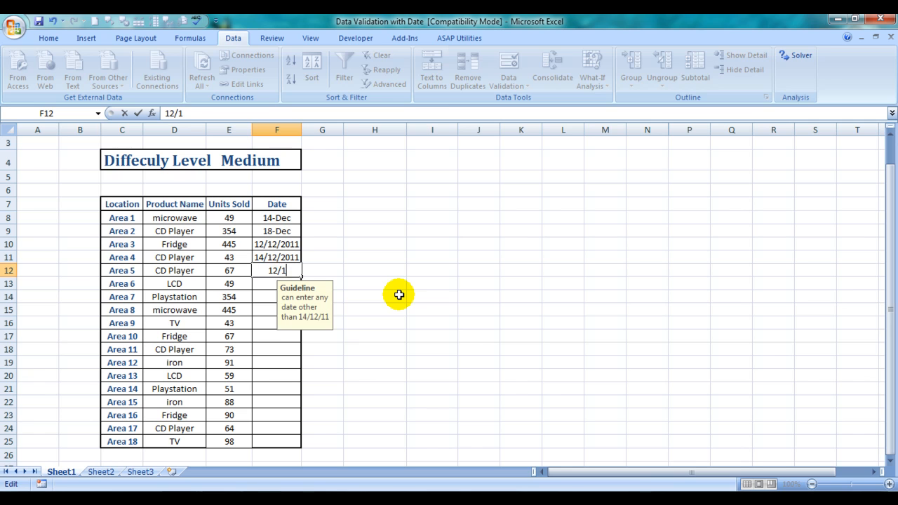
key("Return")
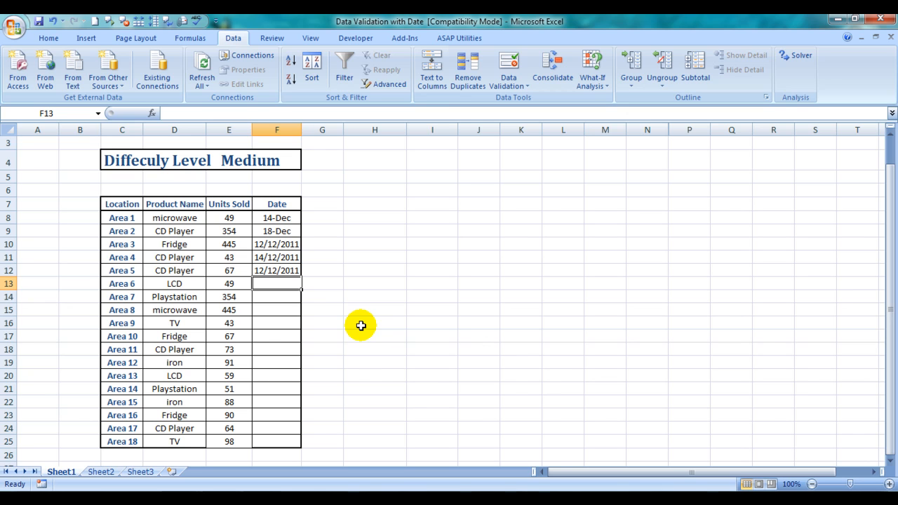
Set up data validation for cell F13 that allows Date values with the "greater than" condition.
left_click(505, 82)
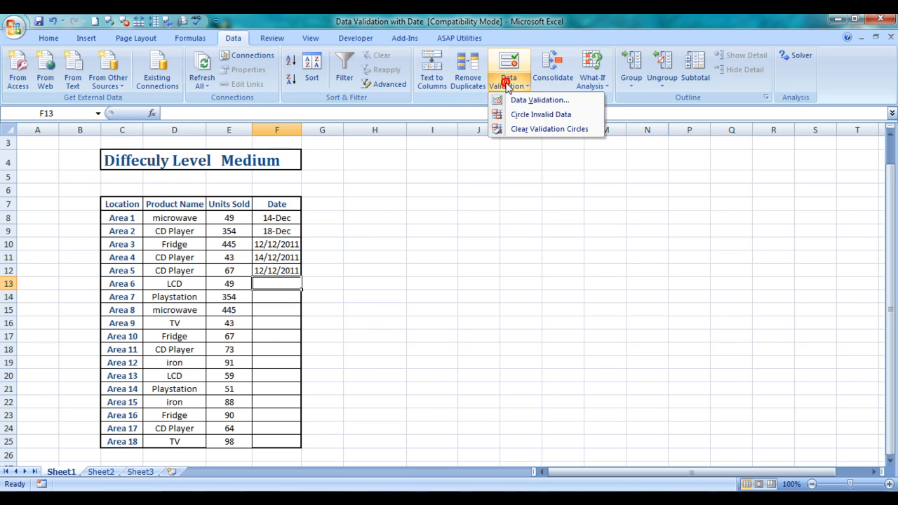
left_click(537, 100)
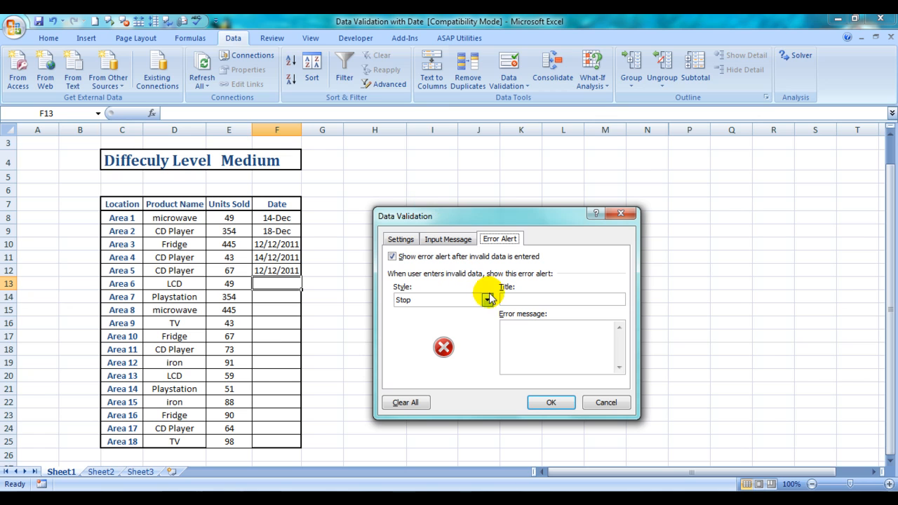
left_click(401, 238)
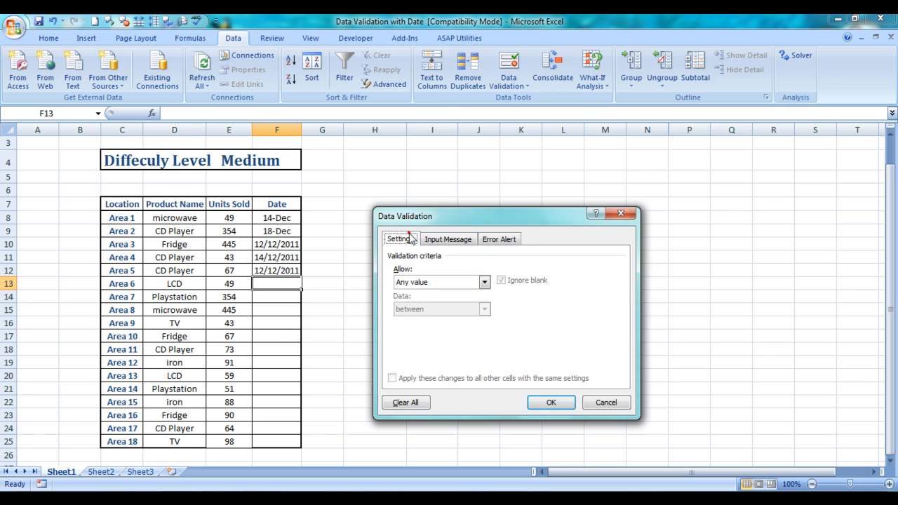
left_click(484, 282)
left_click(412, 332)
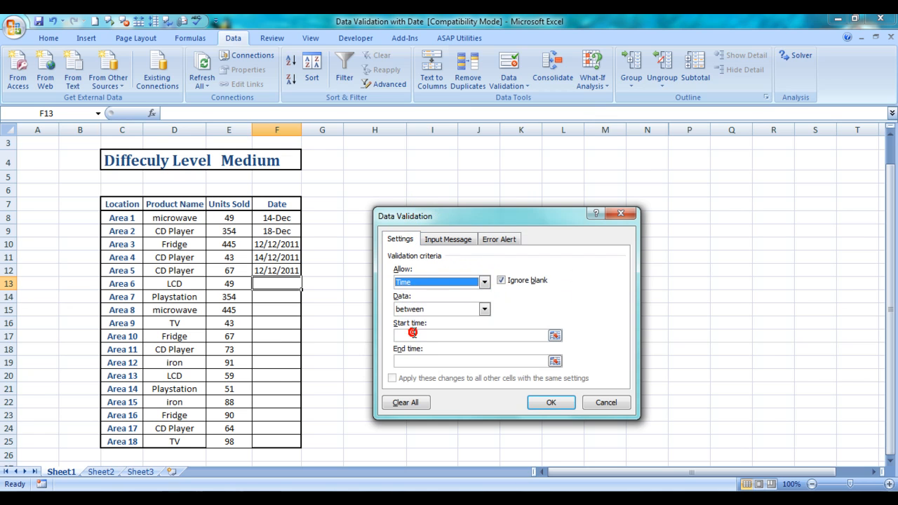
left_click(484, 282)
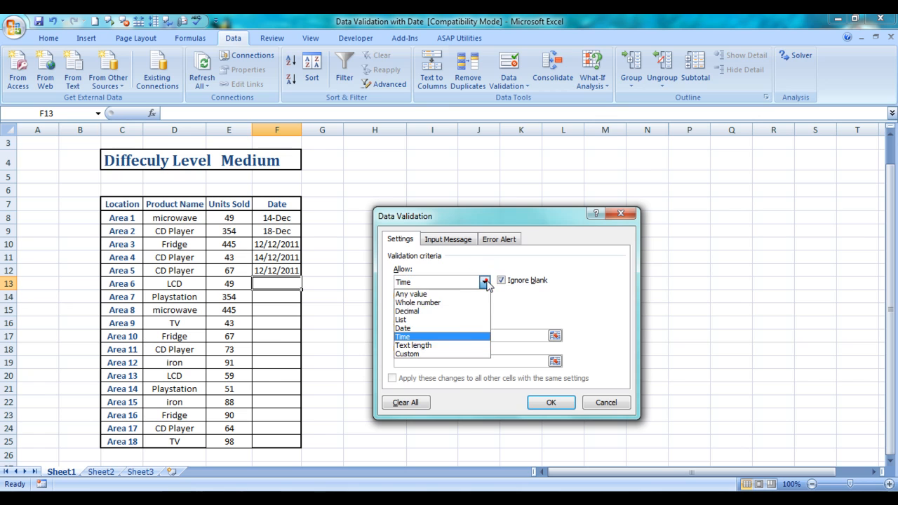
left_click(413, 333)
left_click(484, 308)
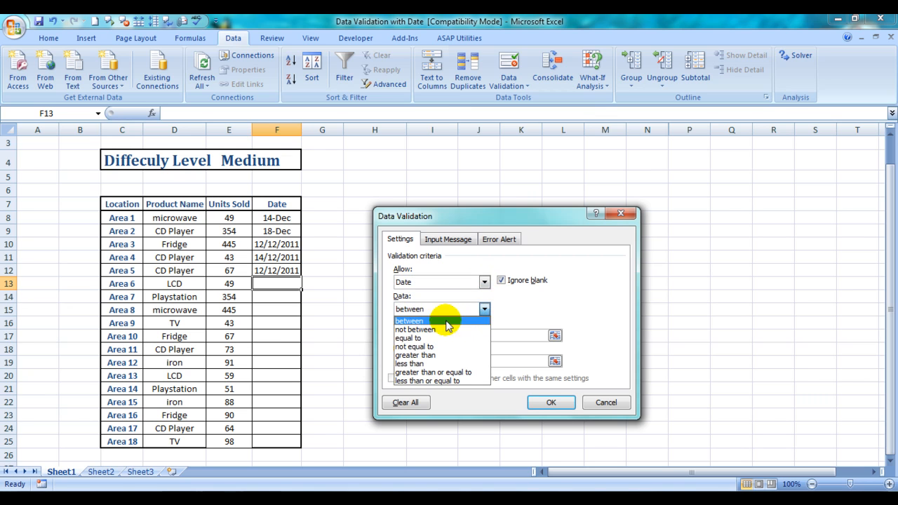
left_click(425, 355)
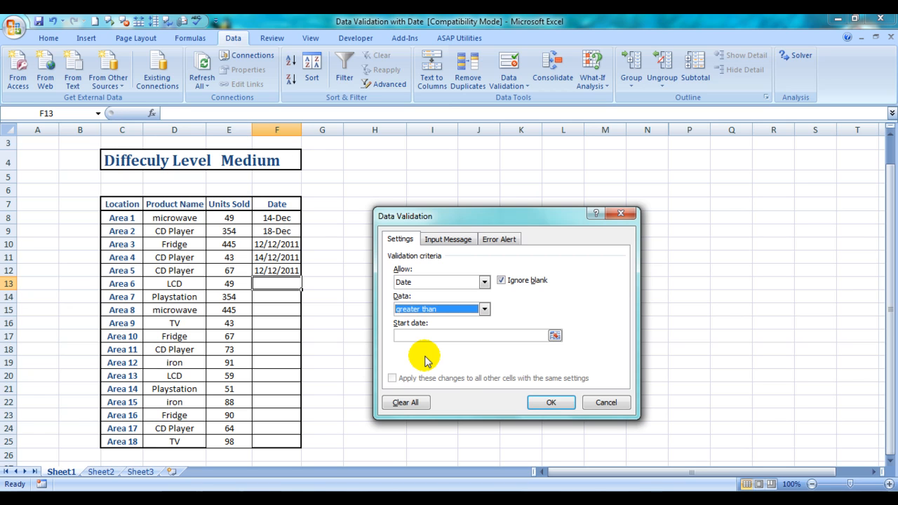
Set the start date of cell F13's rule to 14/12/11 and apply the validation.
left_click(425, 336)
type("14/")
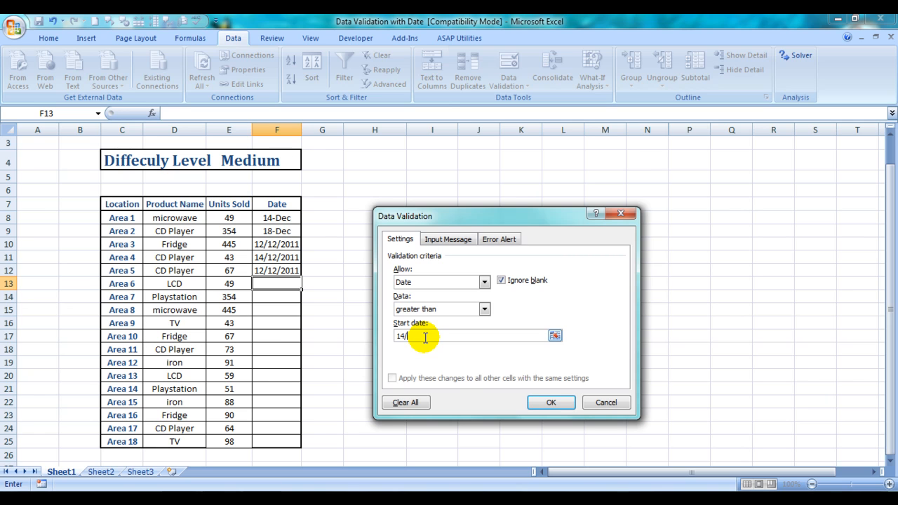
type("12/11")
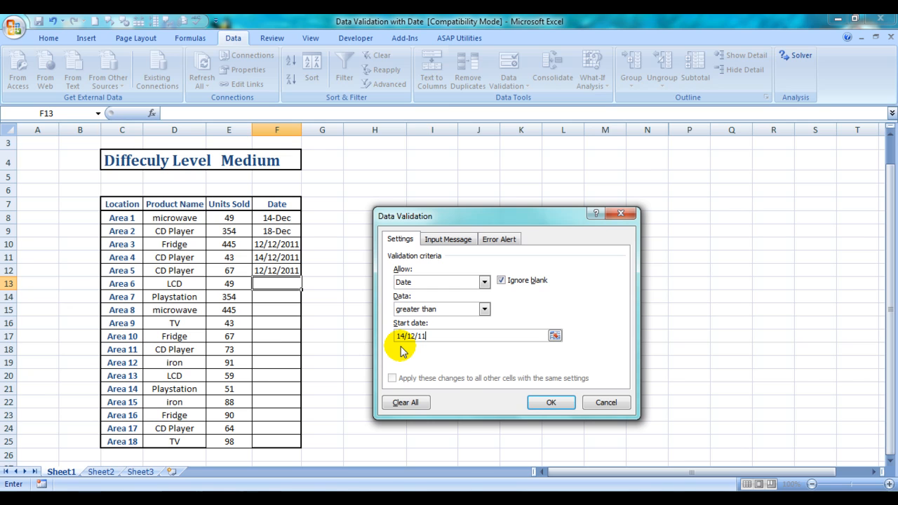
left_click(550, 402)
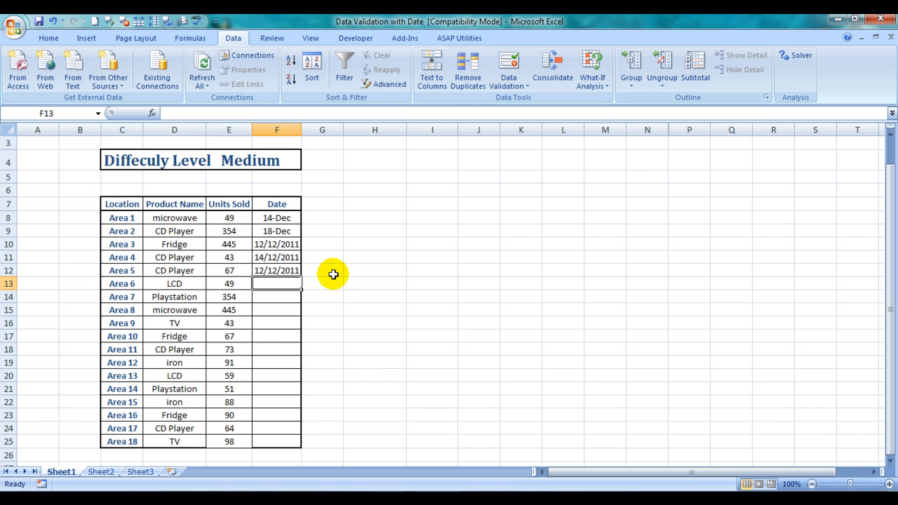
Test cell F13's rule by trying to enter the earlier date 23/09/11, and cancel the entry.
type("23/09")
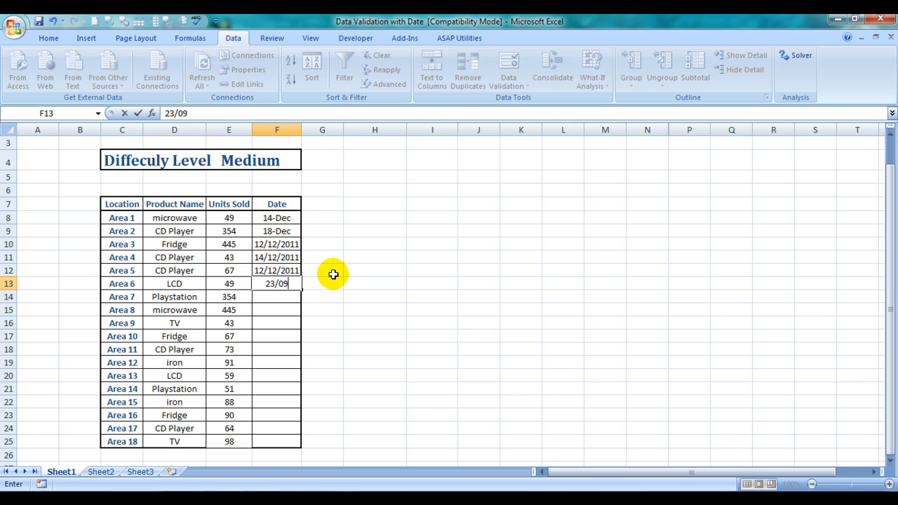
type("/11")
key("Return")
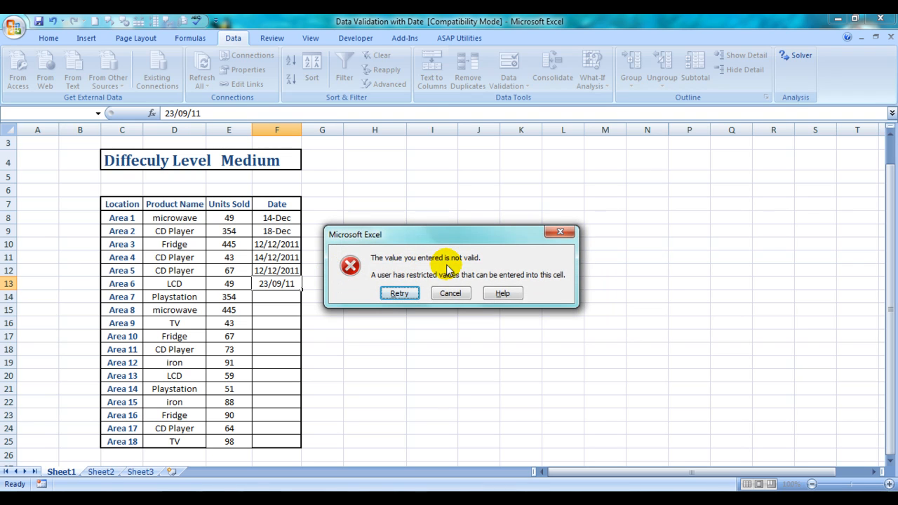
left_click(450, 295)
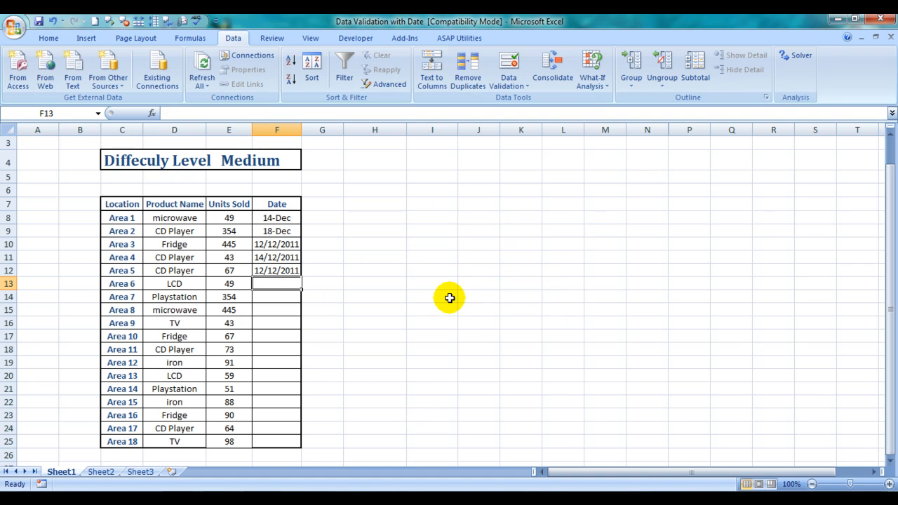
Enter the date 15/12/2011 in cell F13.
type("15/12/2011")
key("Return")
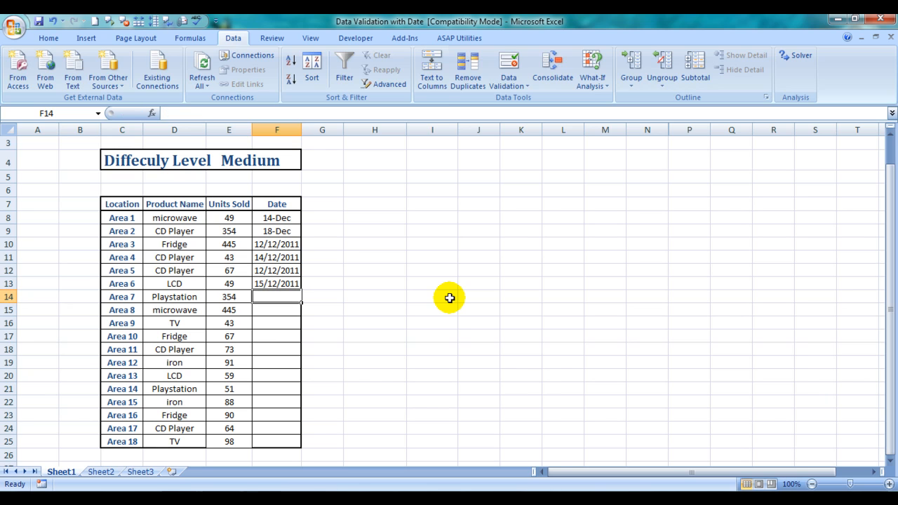
Apply data validation to cell F14 that allows only dates less than the end date 14/12/11.
left_click(508, 80)
left_click(531, 100)
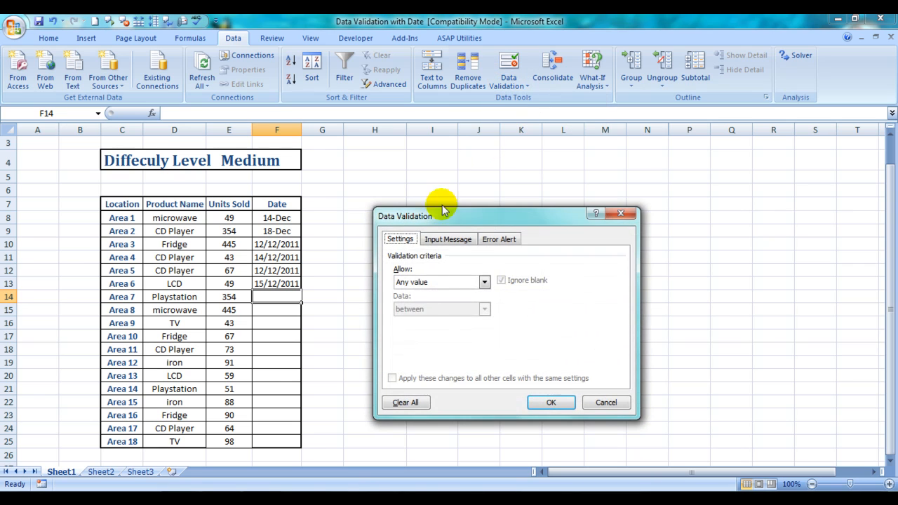
left_click(484, 281)
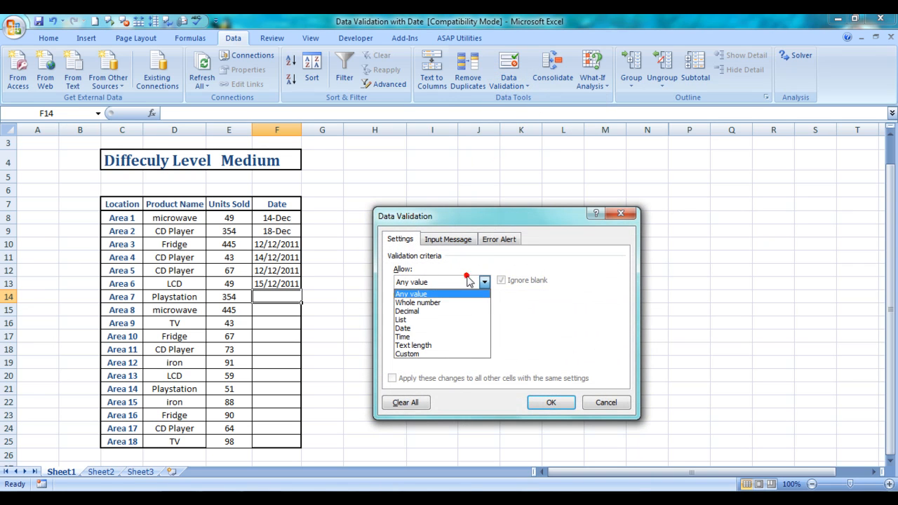
left_click(404, 328)
left_click(437, 307)
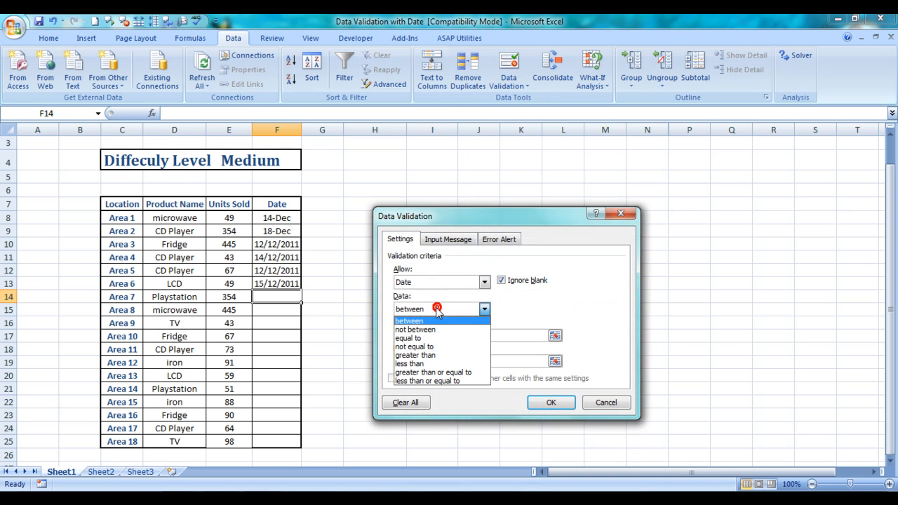
left_click(425, 363)
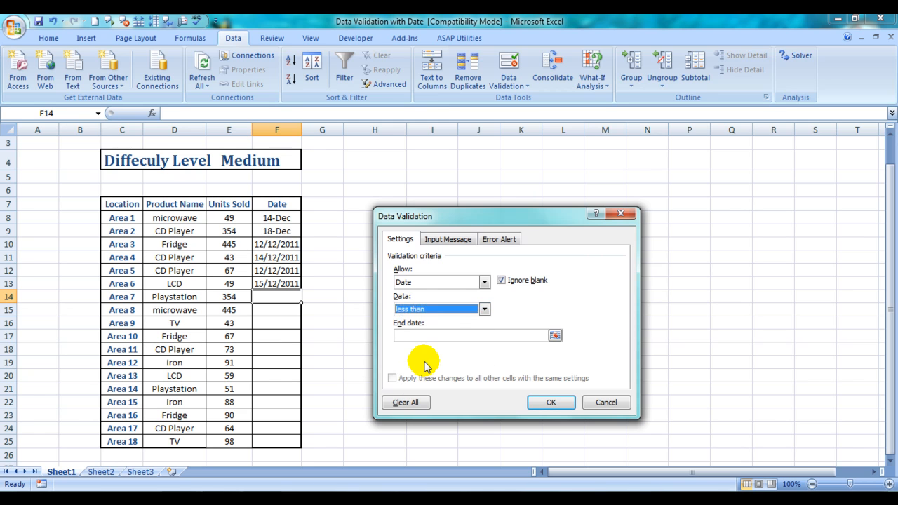
left_click(449, 334)
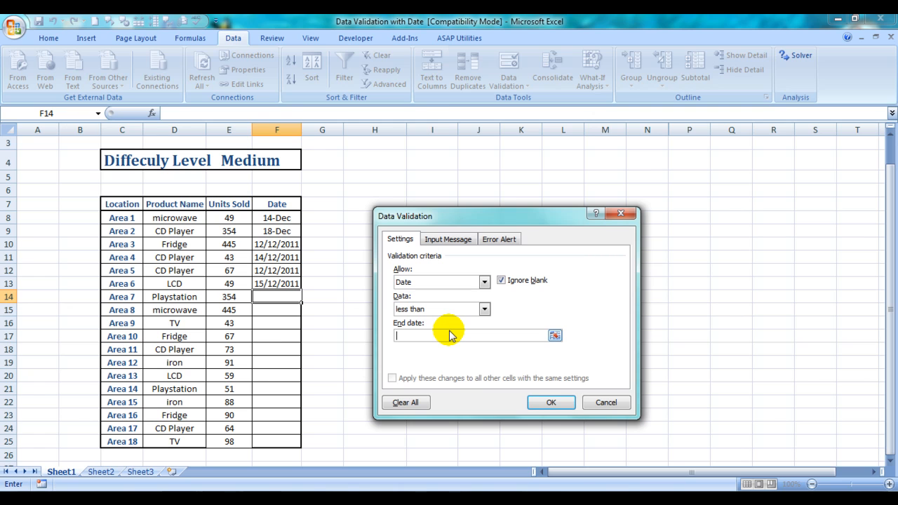
type("14/12/11")
key("Return")
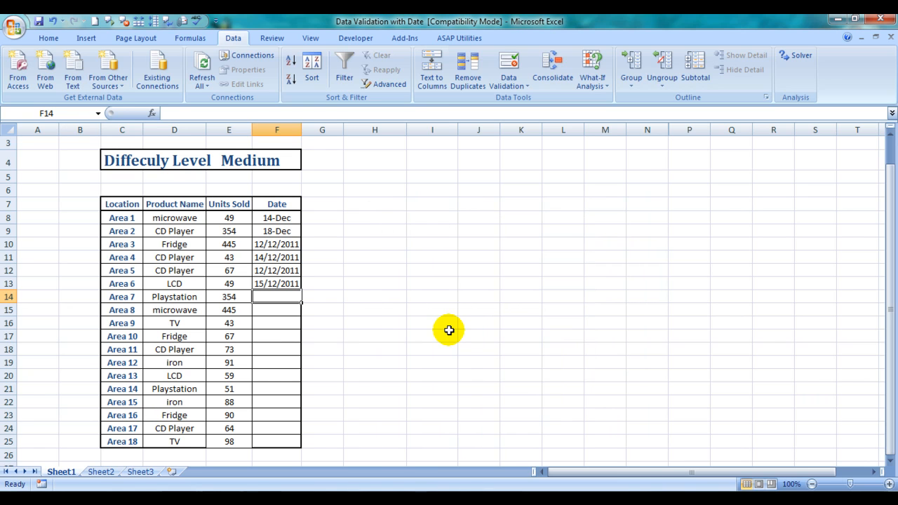
Test cell F14's rule by trying to enter 15/12/11, and cancel the entry.
type("15")
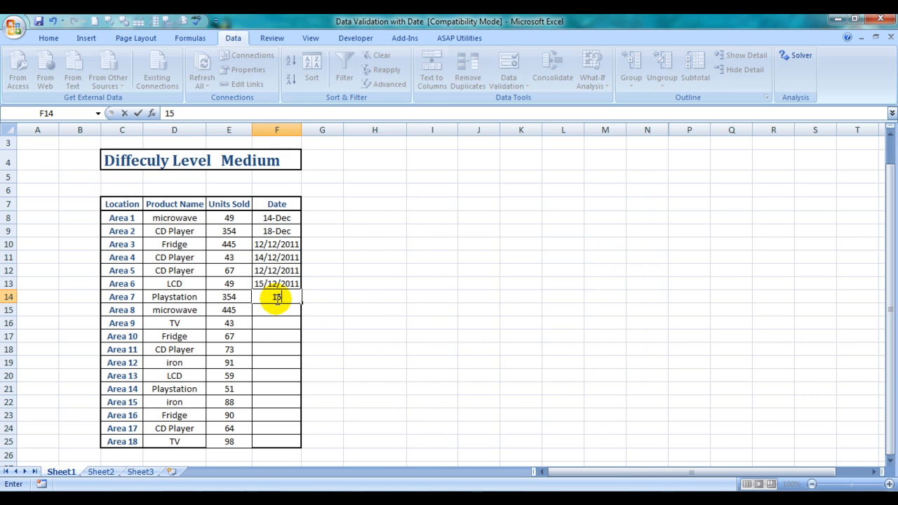
type("/12/11")
key("Return")
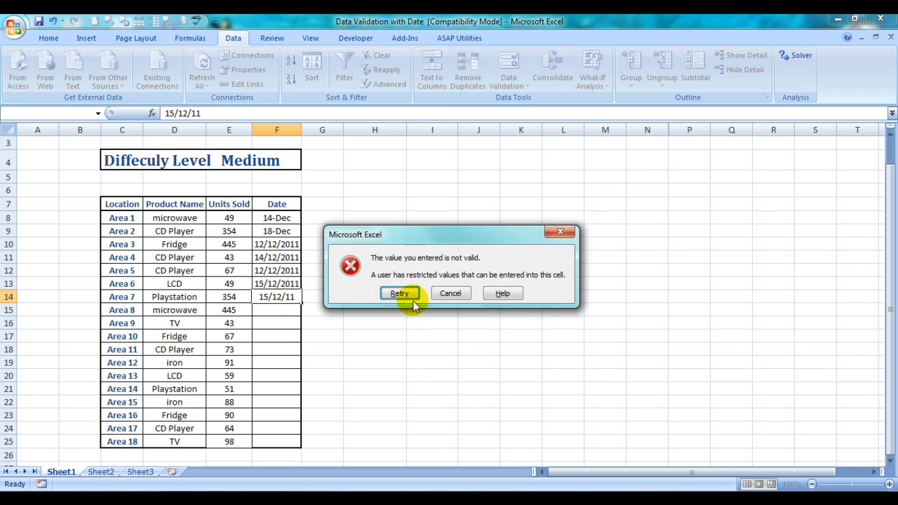
left_click(451, 293)
Test cell F14's rule with the limit date itself by trying to enter 14/12/11, and cancel the entry.
type("14/12/11")
key("Return")
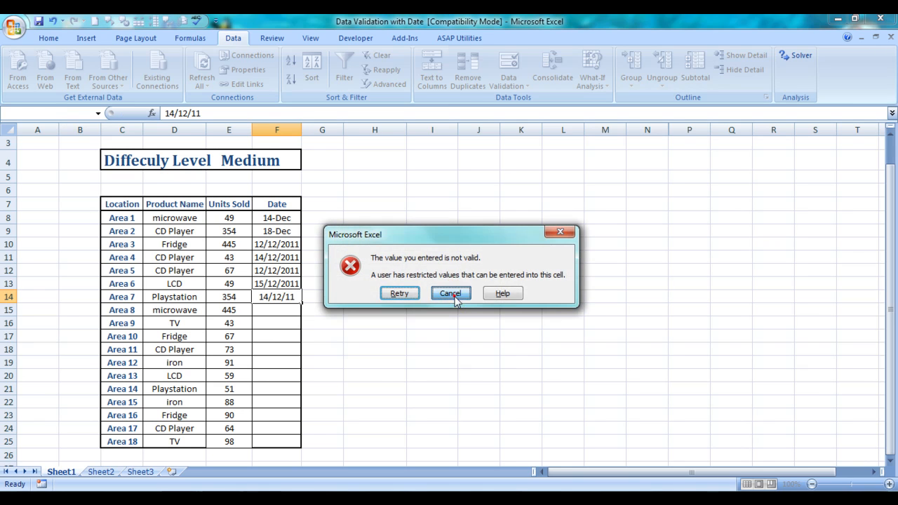
left_click(452, 294)
Enter the date 13/12/2011 in cell F14.
type("13/")
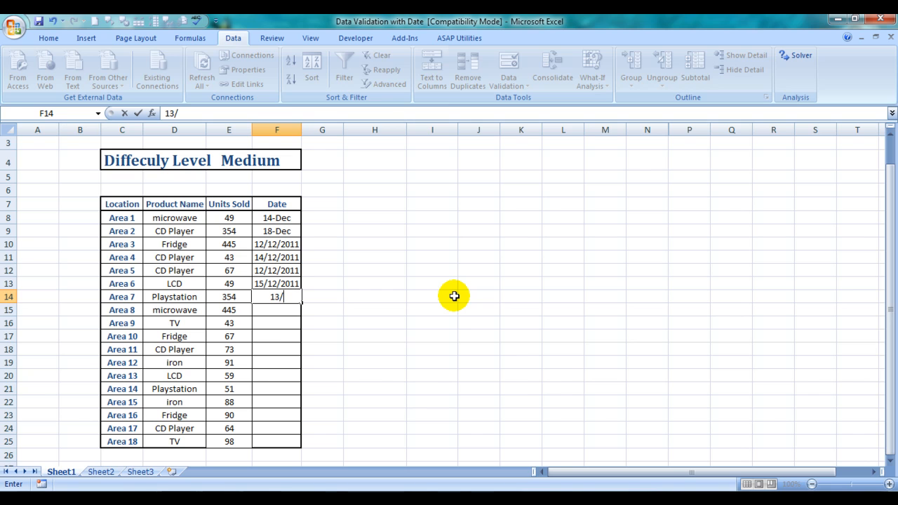
type("12/2011")
key("Return")
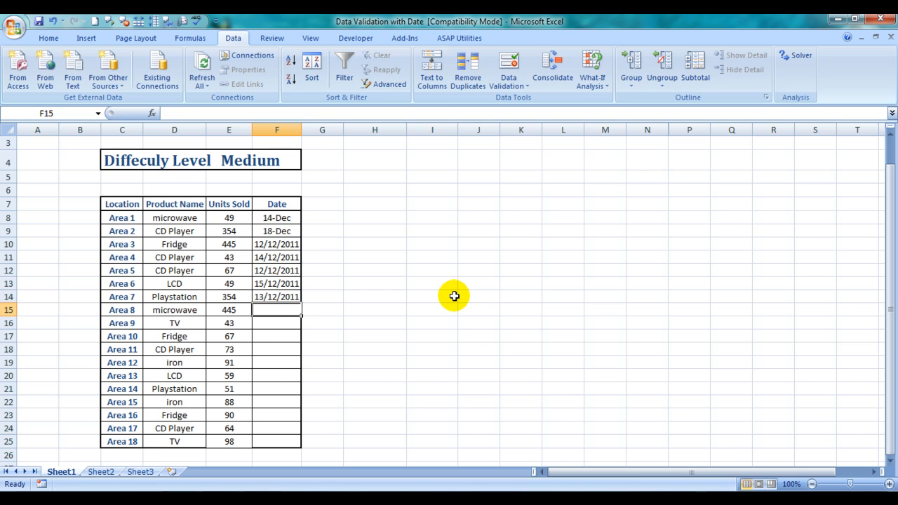
Apply data validation to cell F15 that allows only dates greater than or equal to the start date 14/12/2011.
left_click(508, 65)
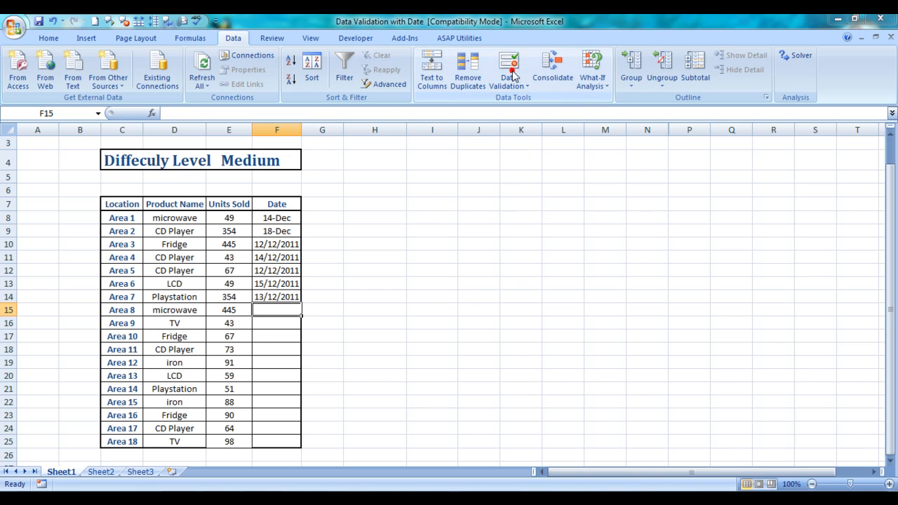
left_click(484, 282)
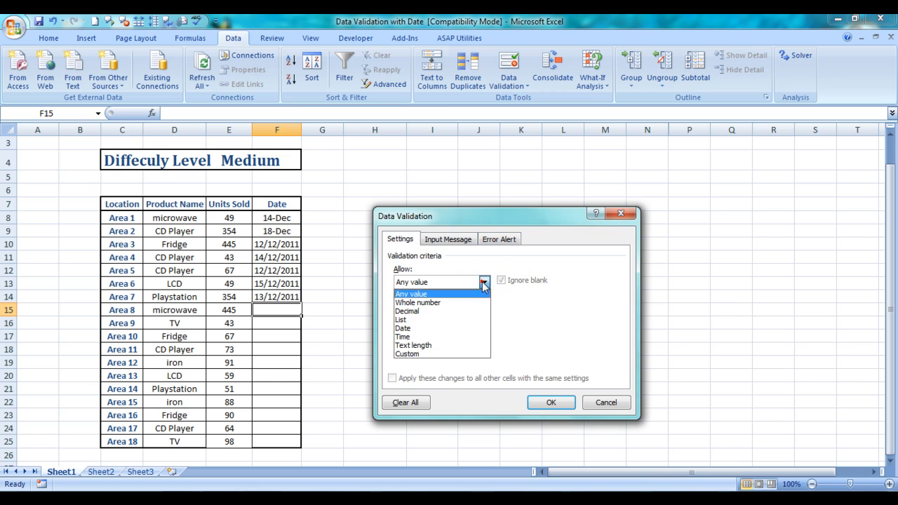
left_click(411, 328)
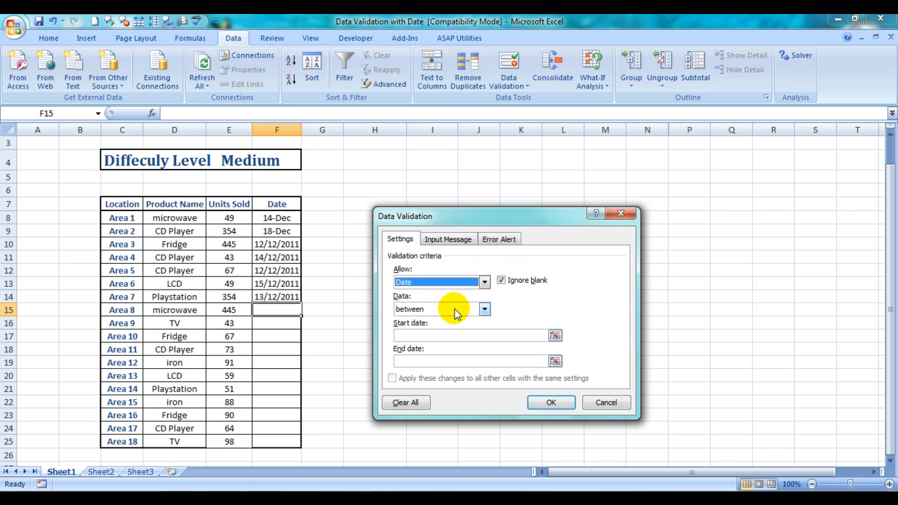
left_click(454, 309)
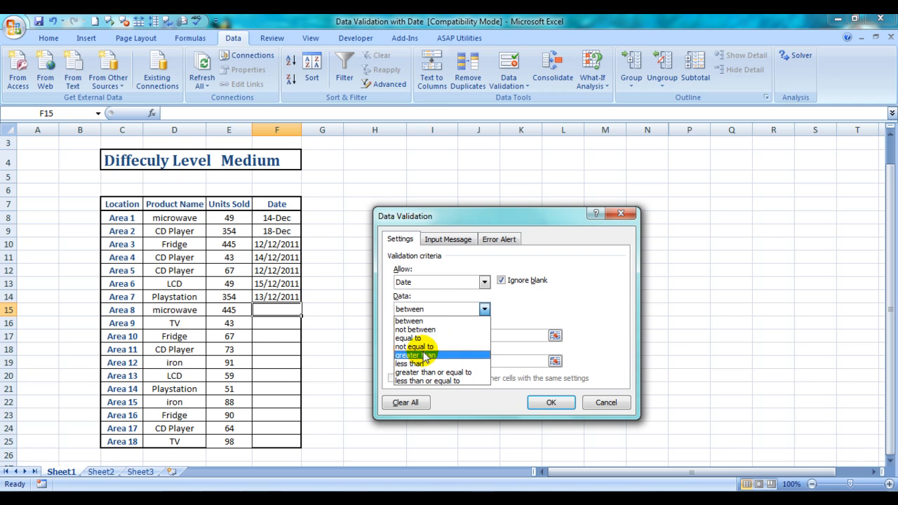
left_click(455, 379)
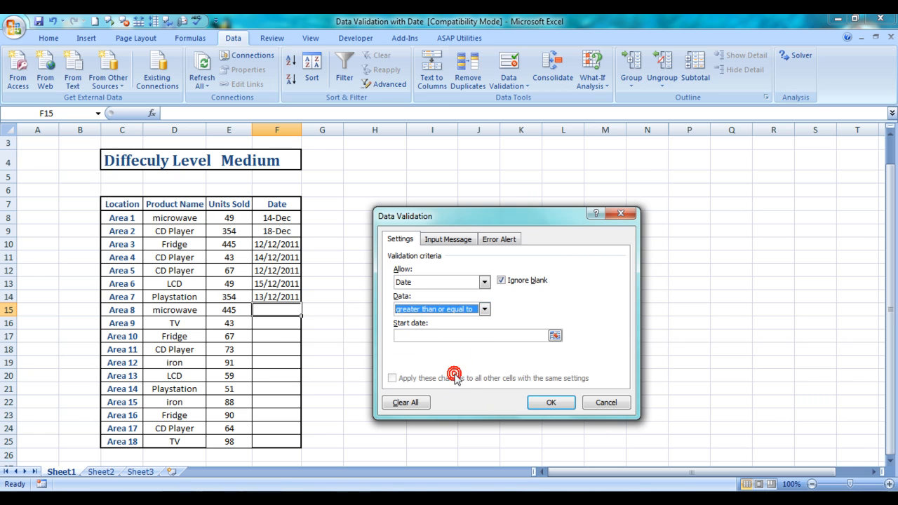
left_click(402, 335)
type("14")
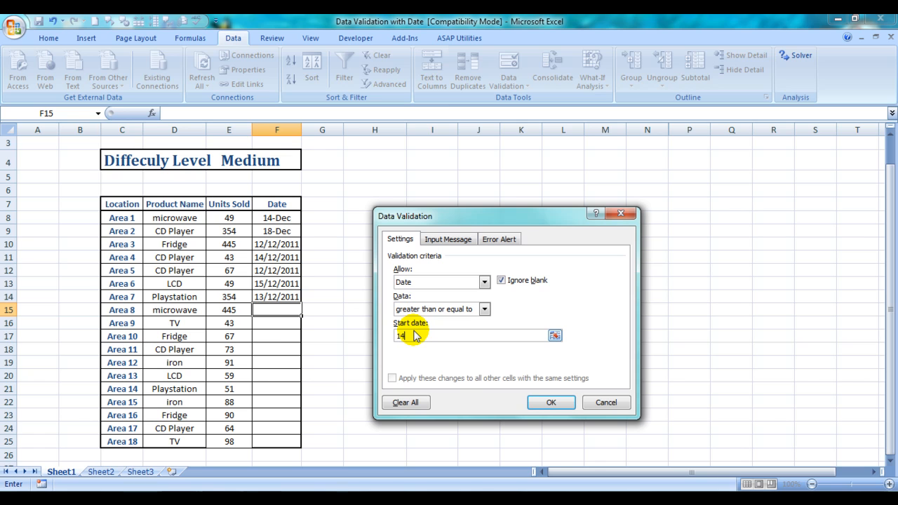
type("/12")
type("/2011")
key("Return")
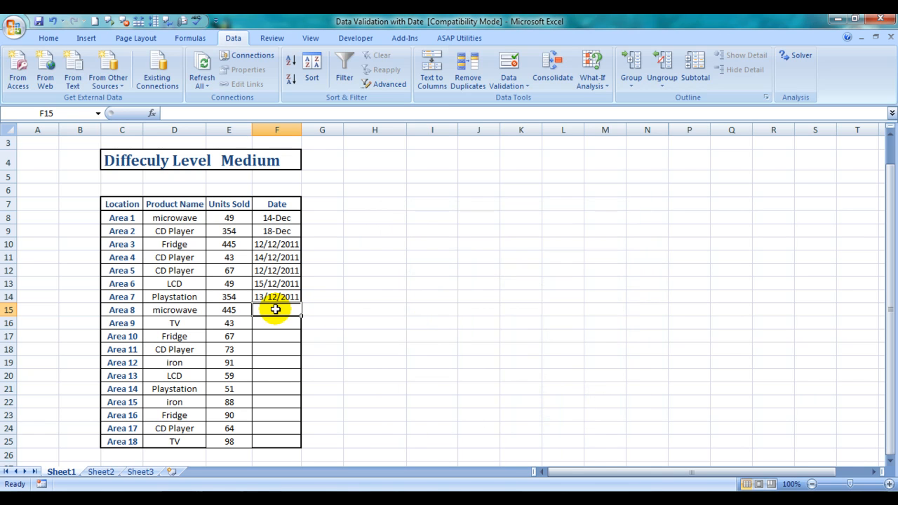
Test cell F15's rule with the limit date by entering 14/12/11.
type("14/12/11")
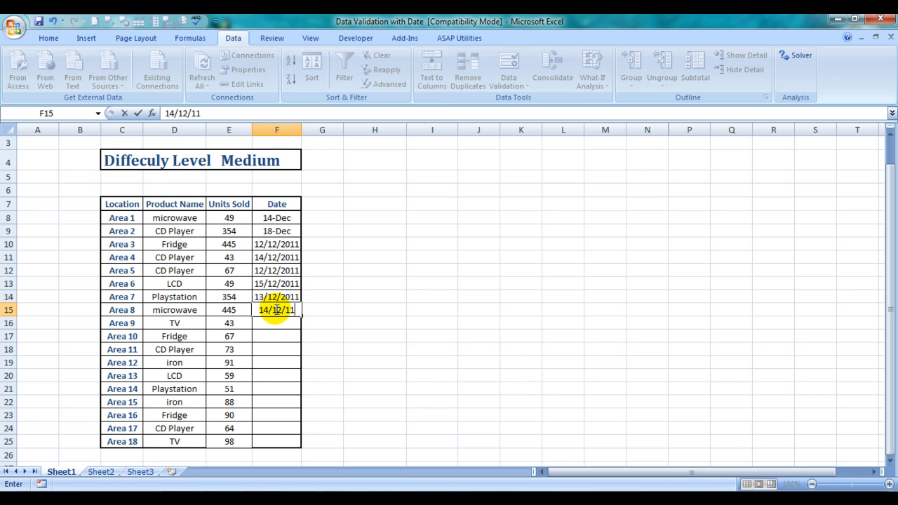
key("Return")
left_click(288, 311)
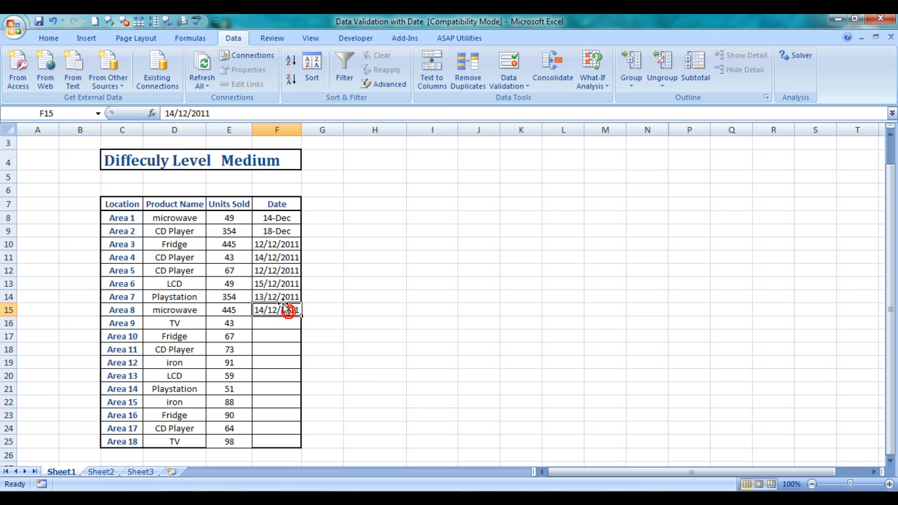
left_click(281, 295)
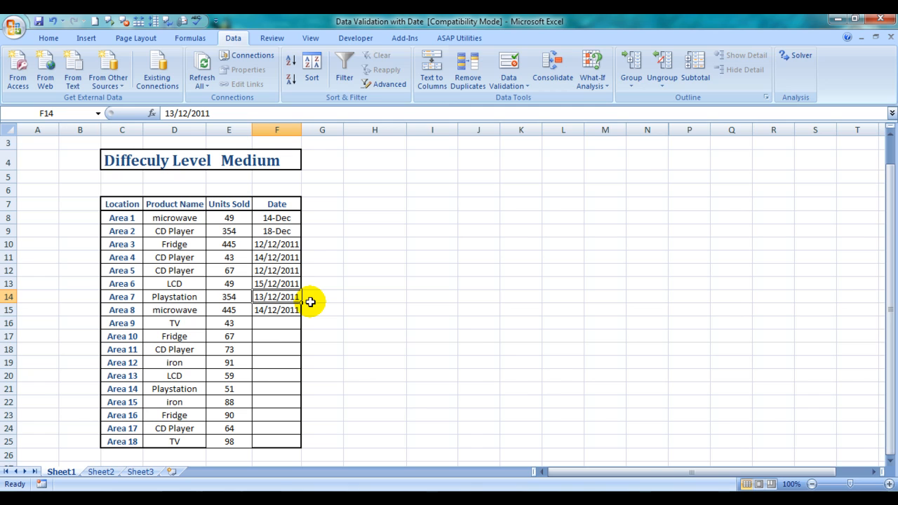
left_click(287, 310)
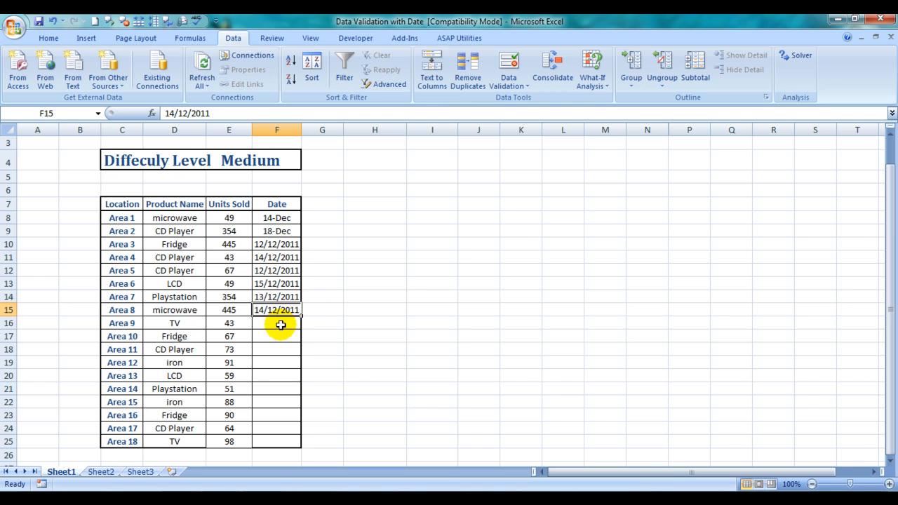
left_click(280, 323)
left_click(512, 67)
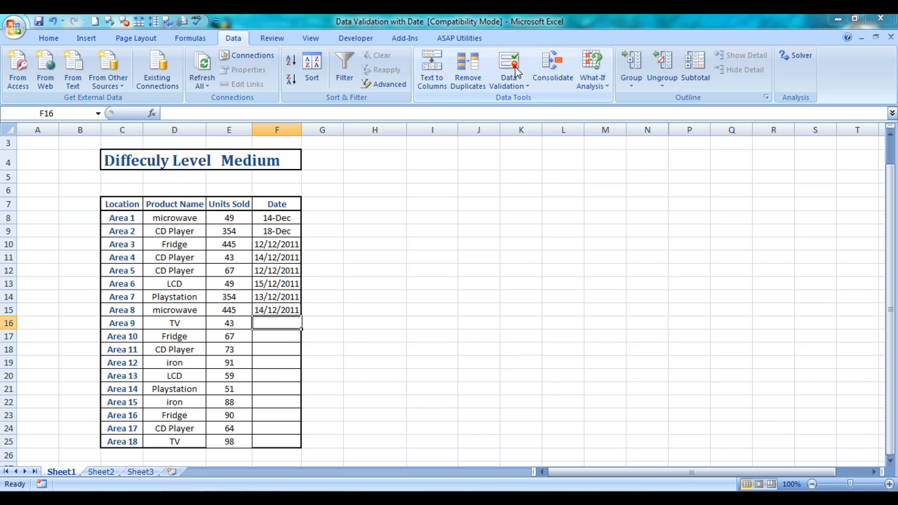
left_click(484, 282)
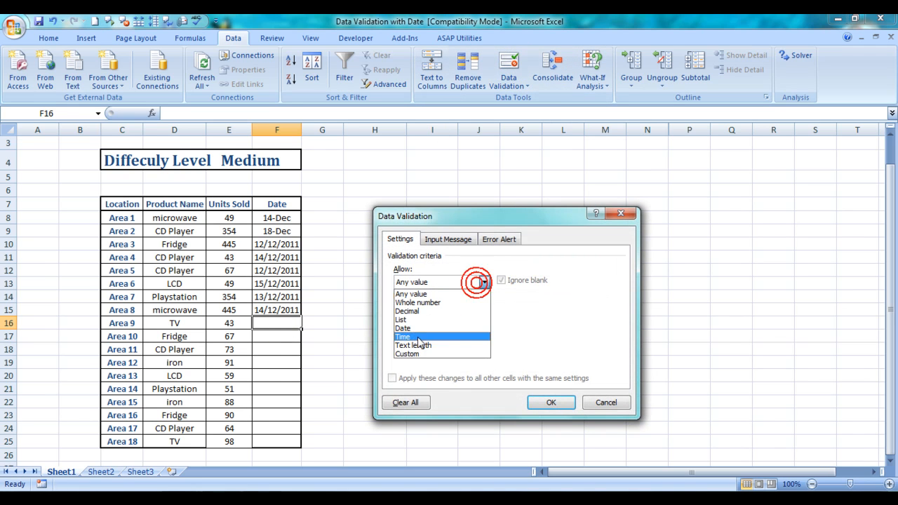
left_click(404, 327)
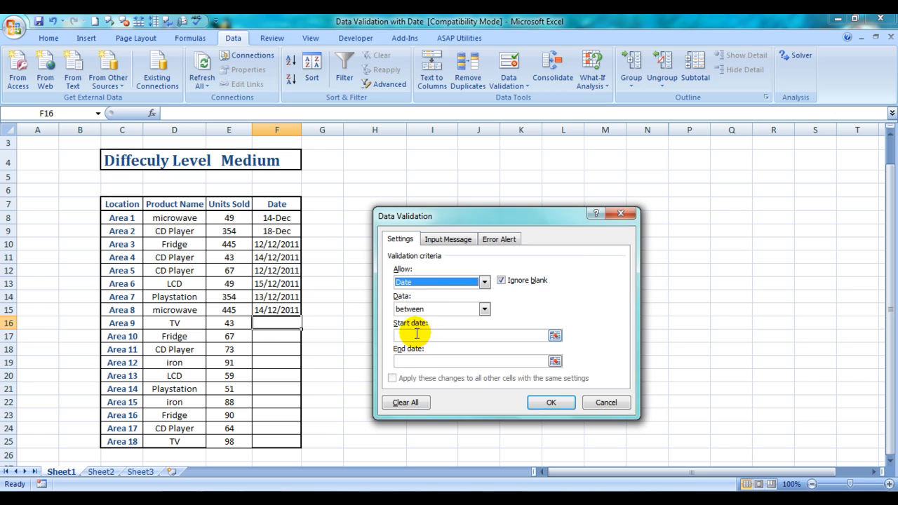
left_click(438, 309)
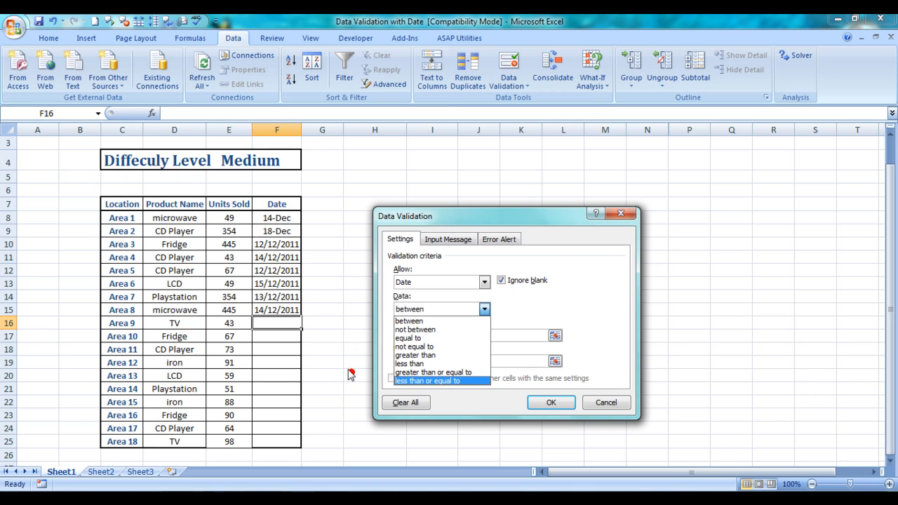
left_click(278, 315)
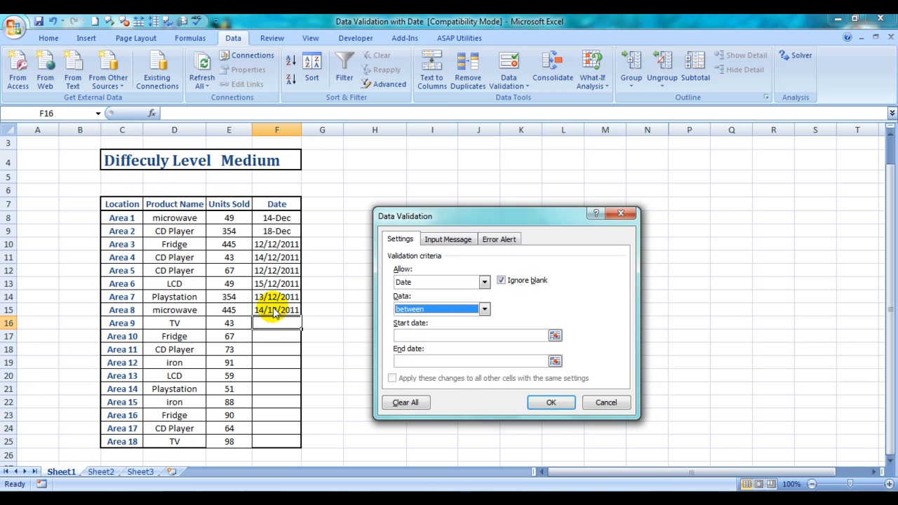
key("Escape")
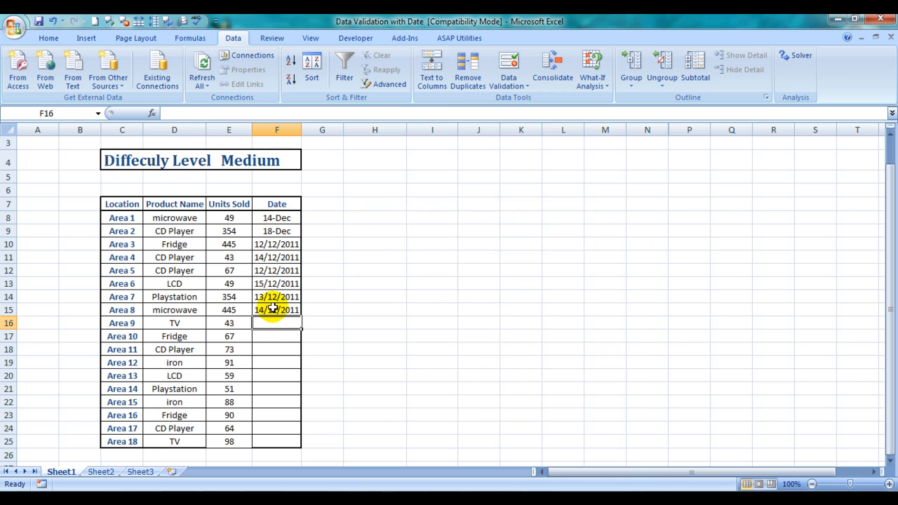
Clear all data validation settings from cell F15 so that it allows any value.
left_click(282, 310)
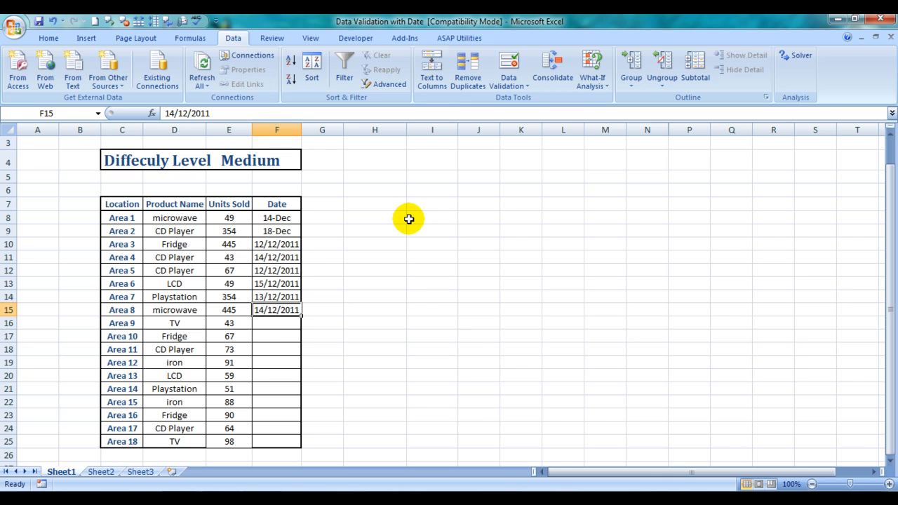
left_click(507, 70)
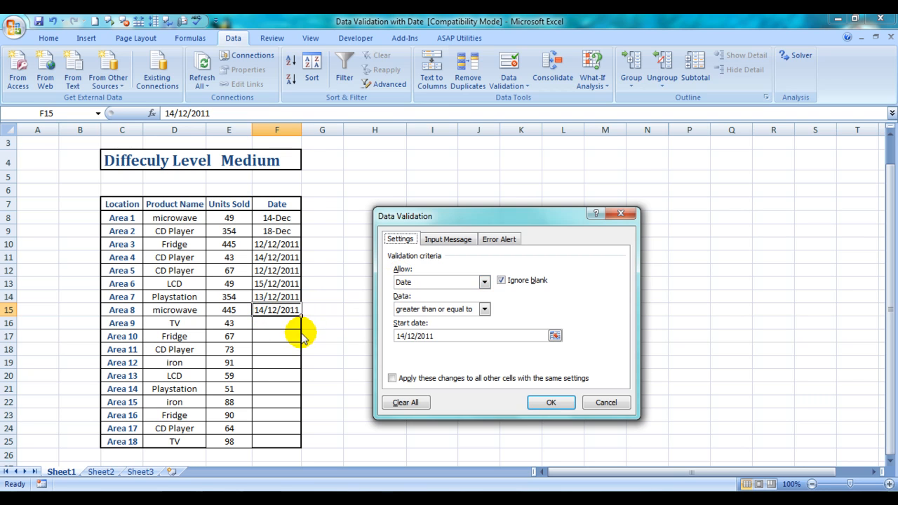
left_click(402, 404)
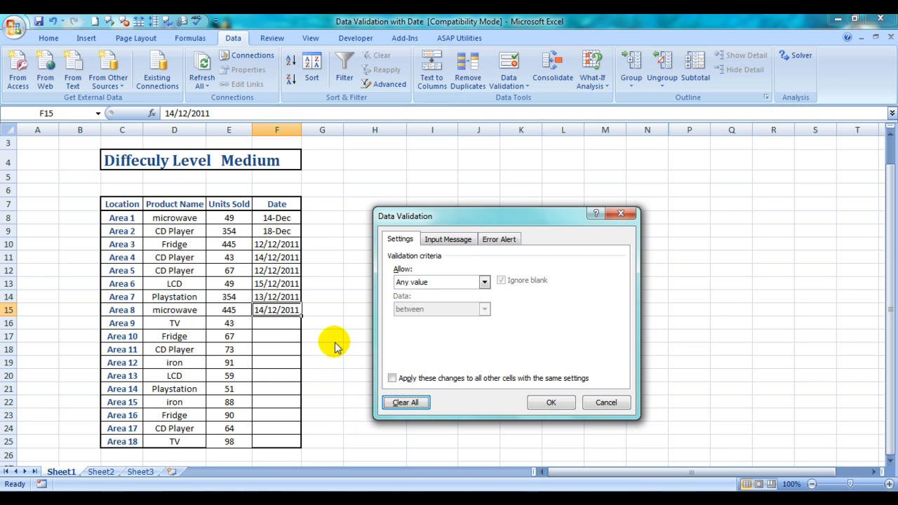
left_click(547, 403)
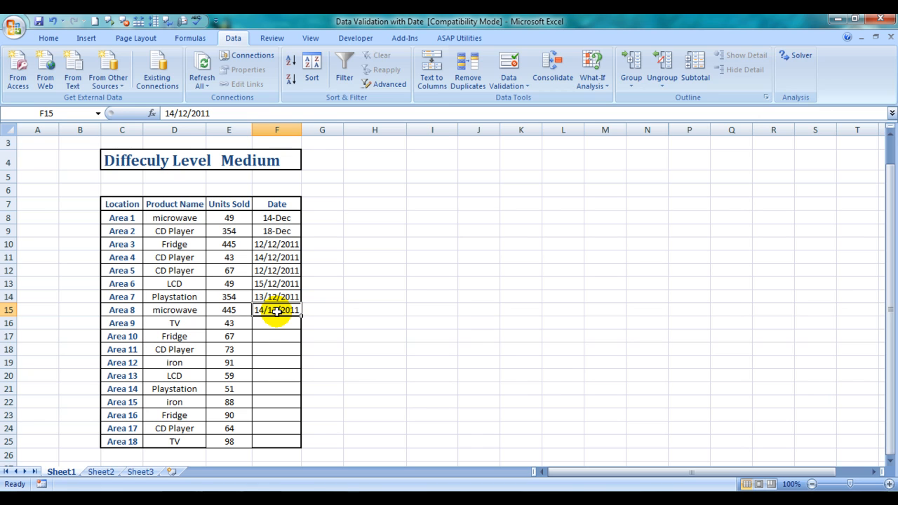
Check that cell F15 is unrestricted by replacing its date with 12/12/2011.
type("12/11")
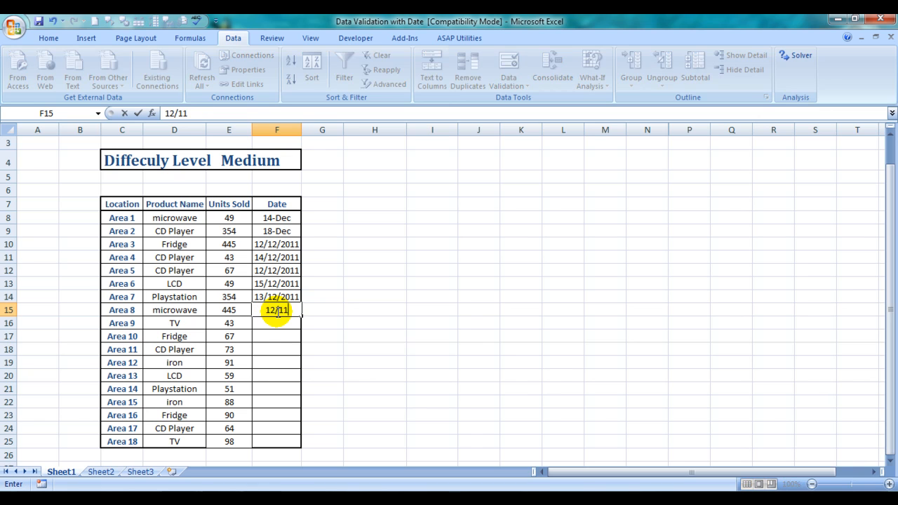
key("BackSpace")
type("2/")
key("Return")
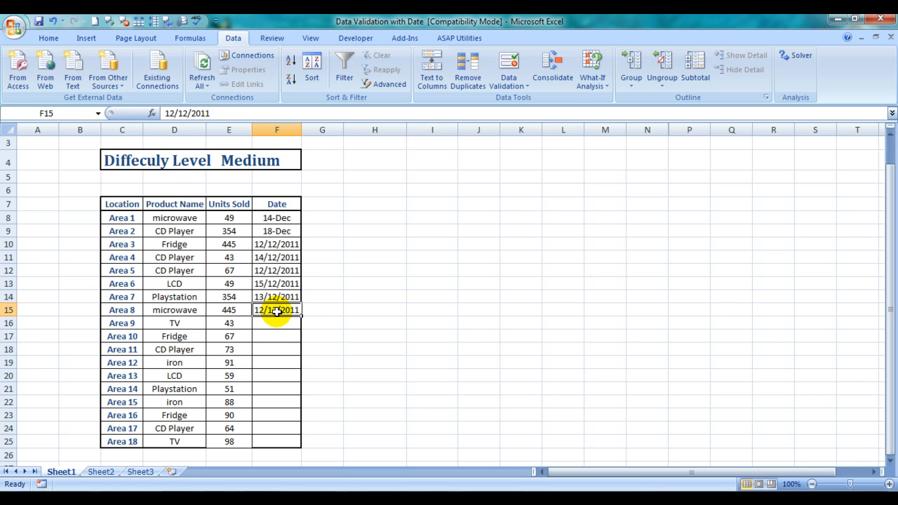
Continue testing cell F15 without a rule by entering 14/12/2011 and replacing it with 1.
key("BackSpace")
type("14/1")
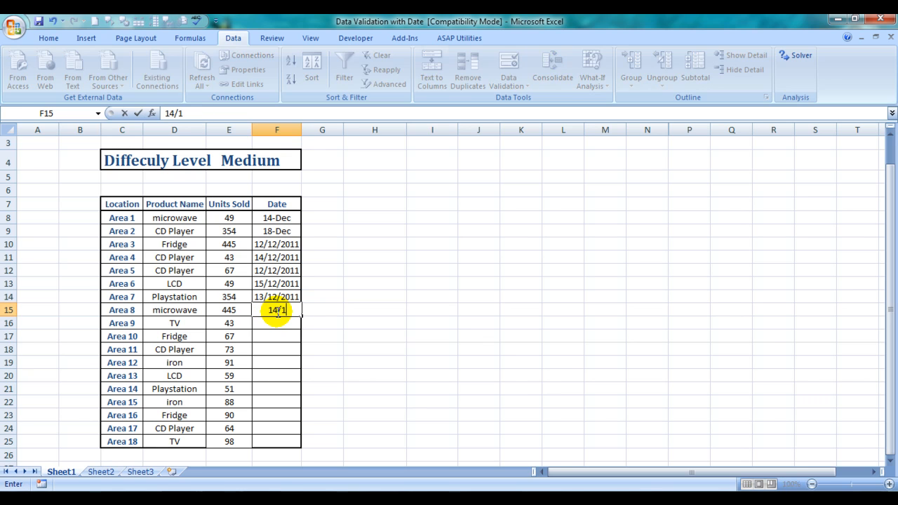
type("2/201")
type("1")
key("ctrl+Return")
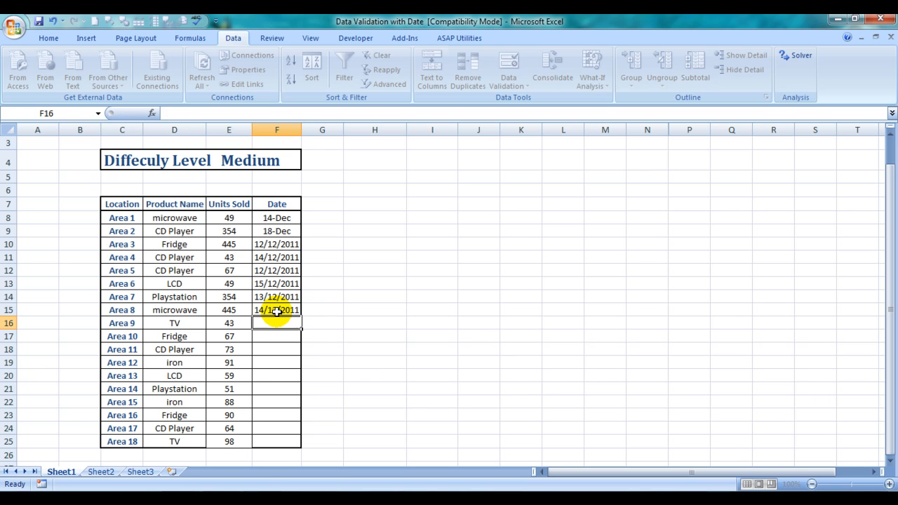
type("1")
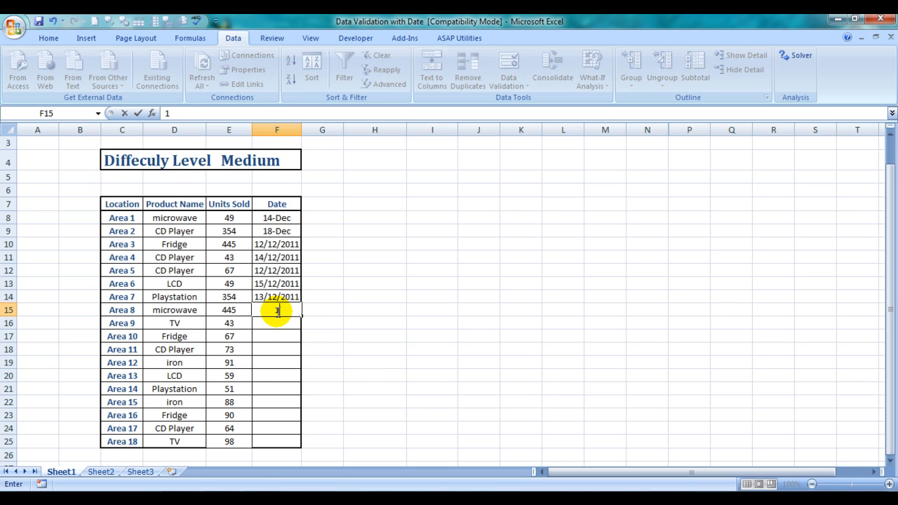
key("ctrl+Return")
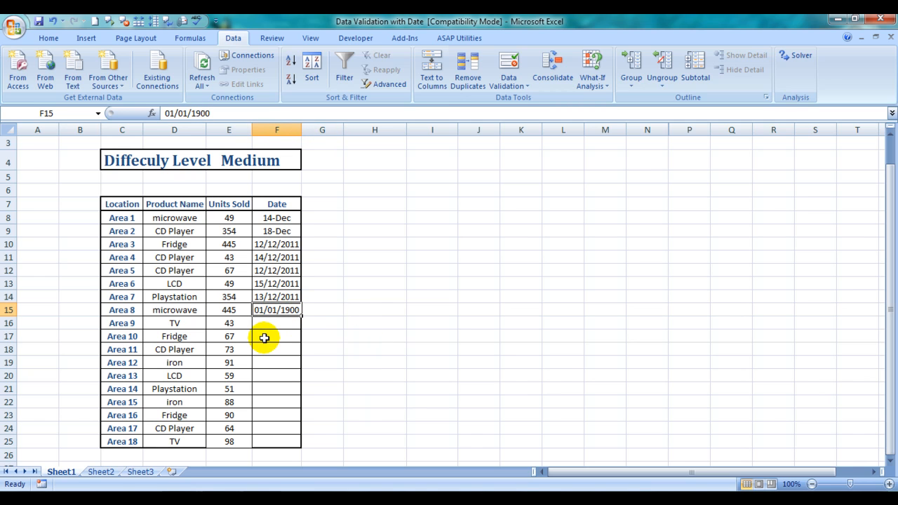
Clear everything from cell F14, including its date, formatting and validation, with Clear All.
left_click(274, 297)
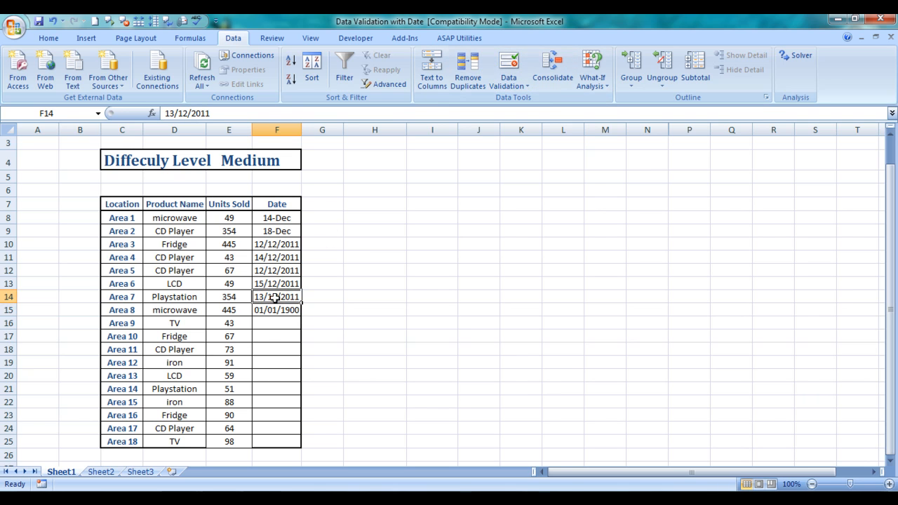
left_click(47, 38)
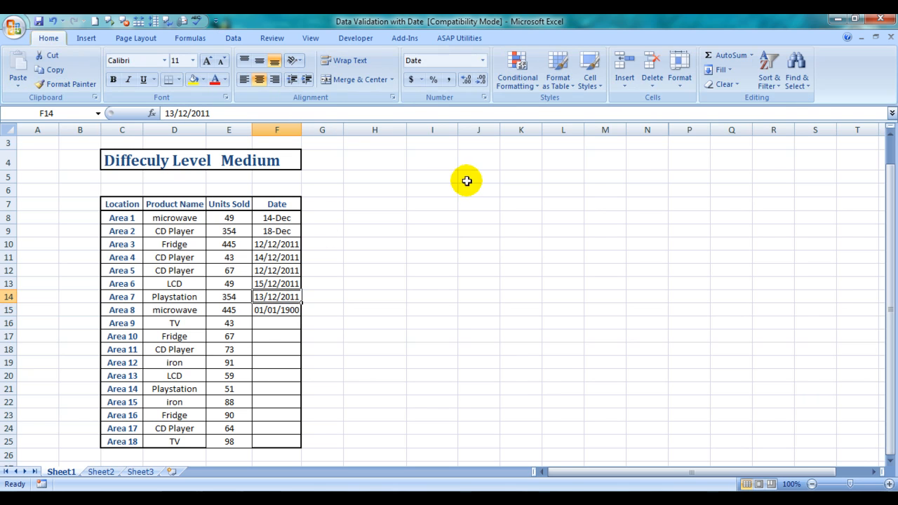
left_click(736, 85)
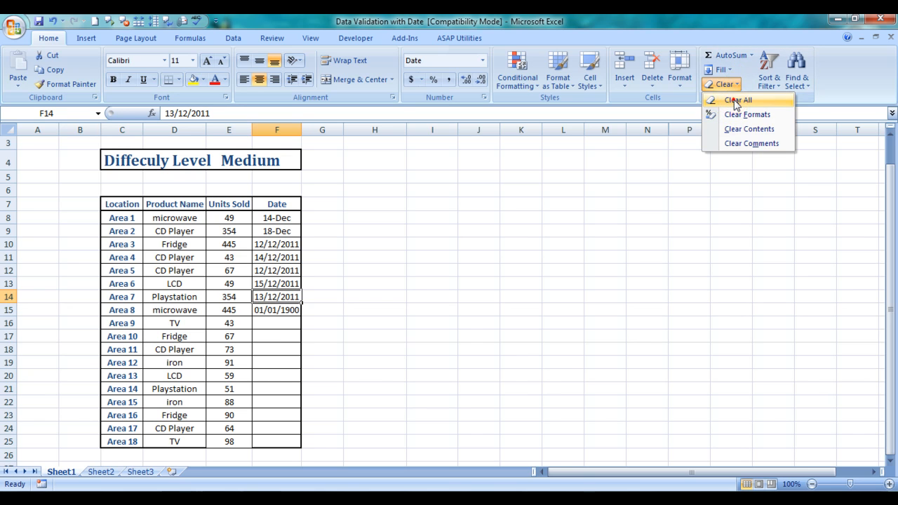
left_click(736, 101)
left_click(467, 322)
left_click(277, 296)
left_click(292, 307)
left_click(283, 295)
left_click(280, 295)
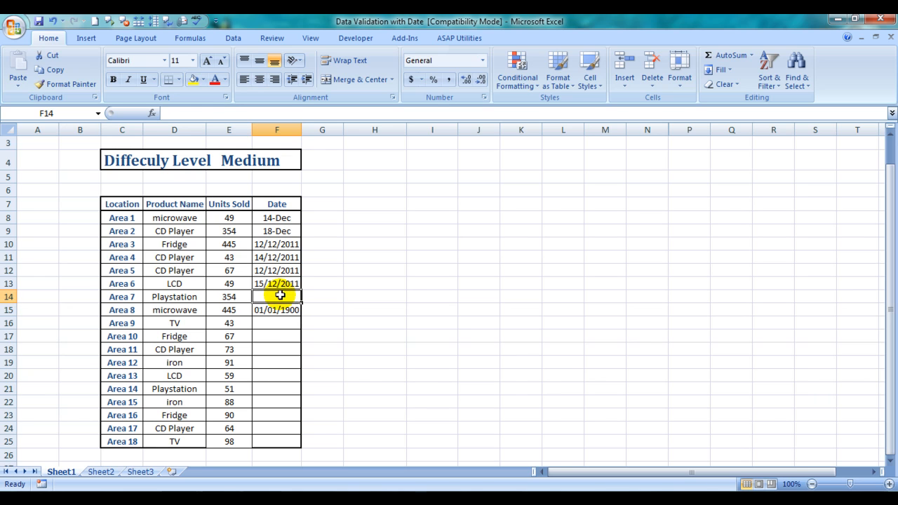
Select cell F13 and clear the sheet's validation circles.
left_click(279, 284)
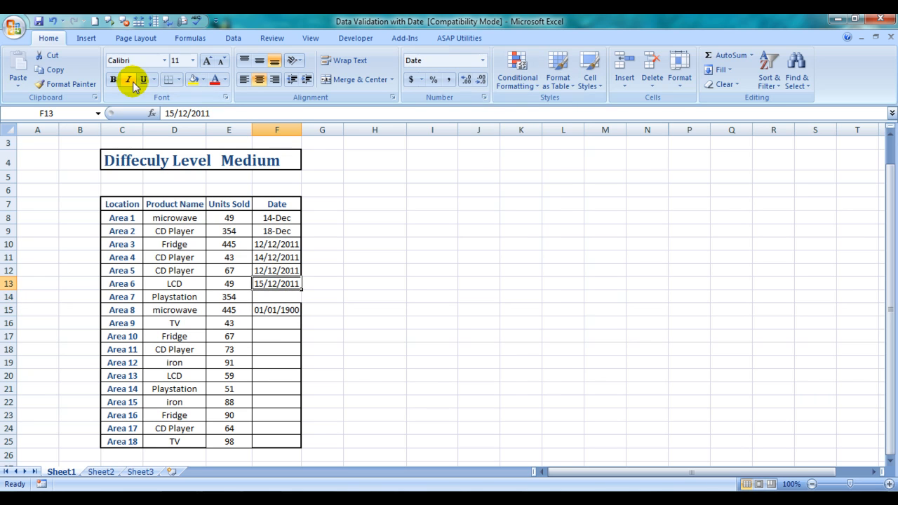
left_click(723, 83)
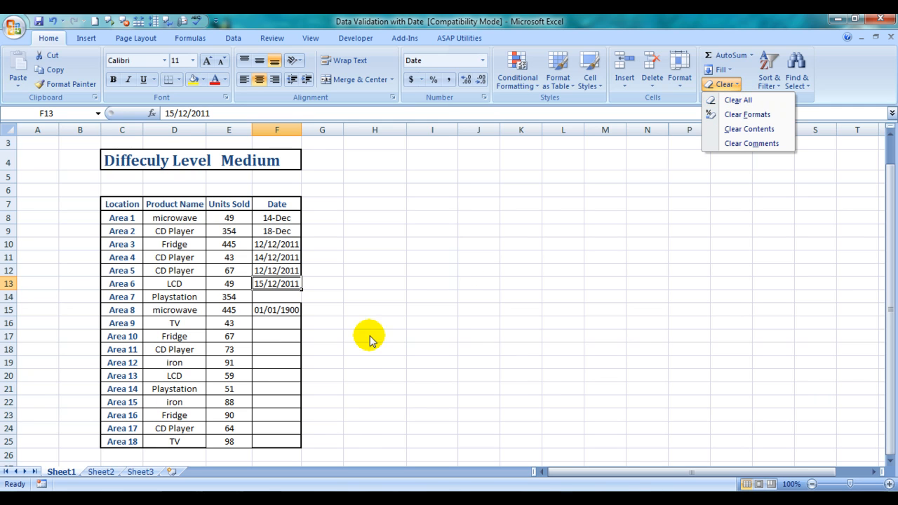
left_click(232, 39)
left_click(508, 79)
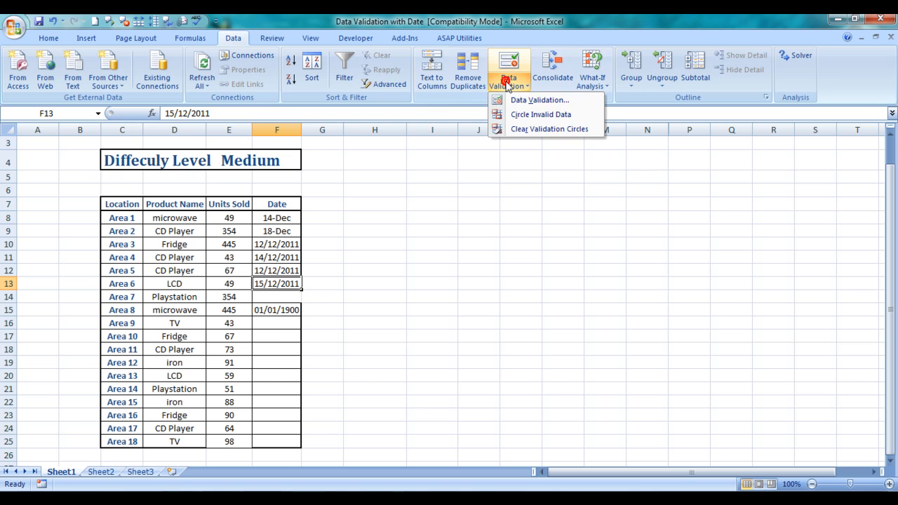
left_click(526, 127)
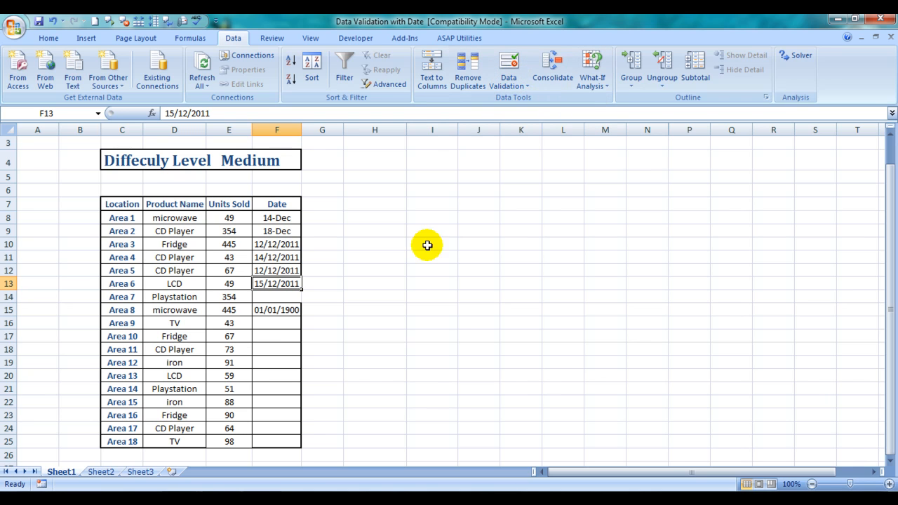
left_click(415, 275)
key("Left")
key("Left")
key("Down")
key("Left")
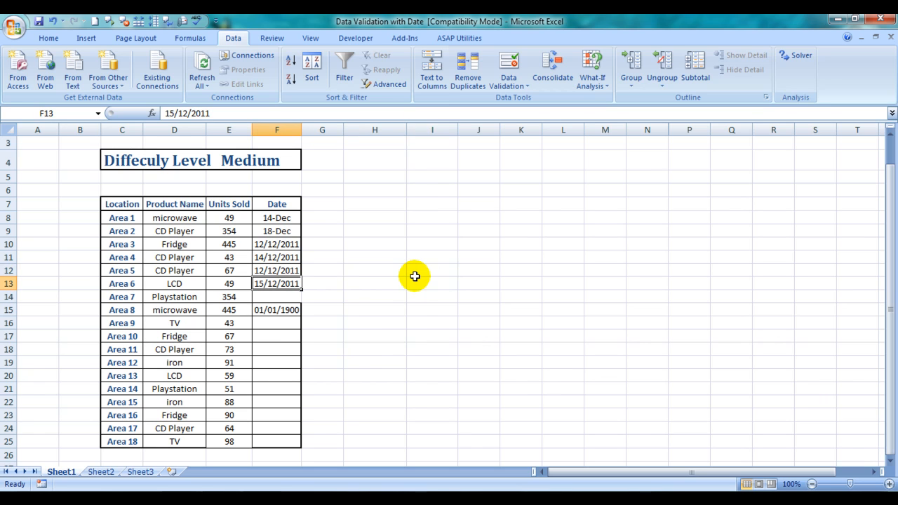